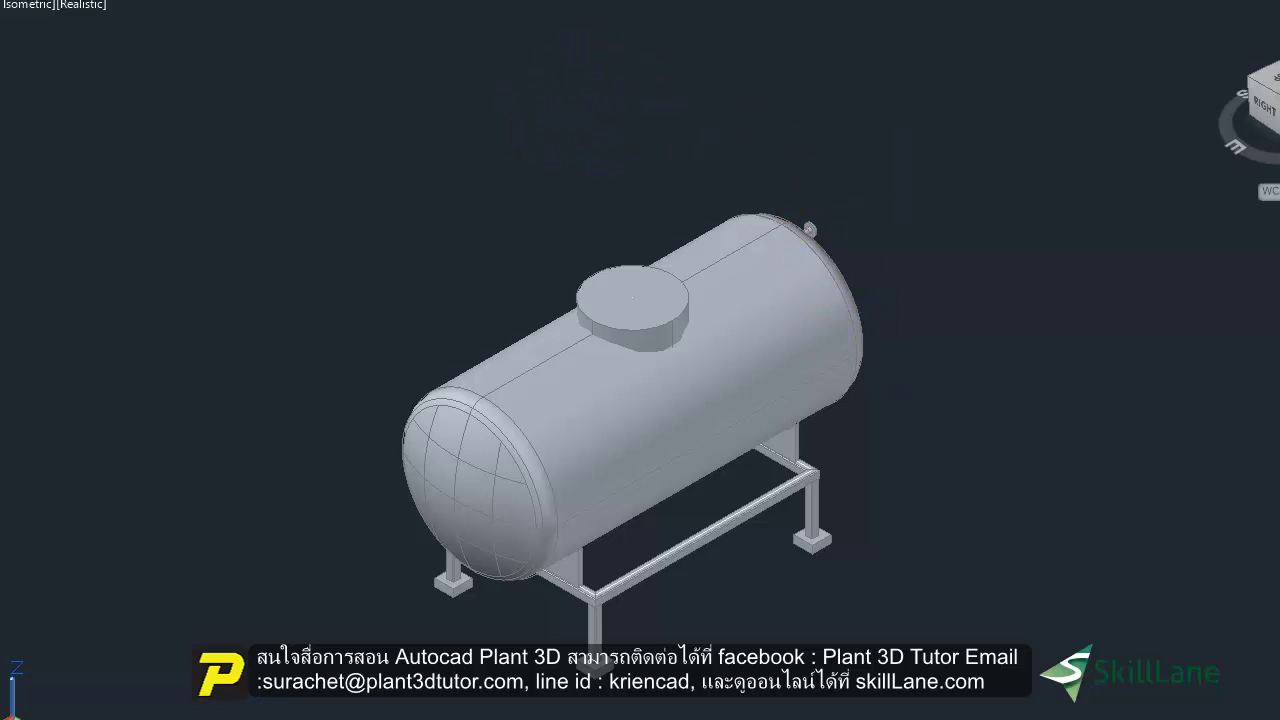
Step: Switch the viewport to the NW Isometric view of the tank
click(323, 138)
click(32, 12)
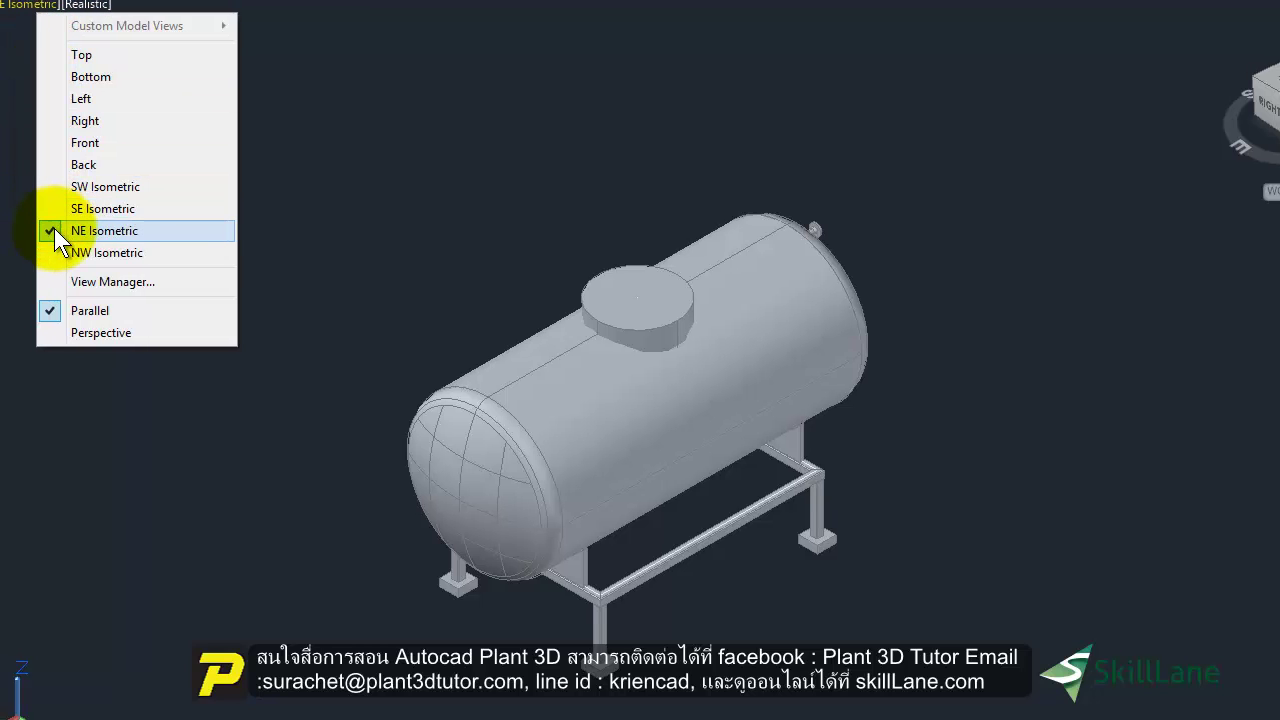
click(111, 251)
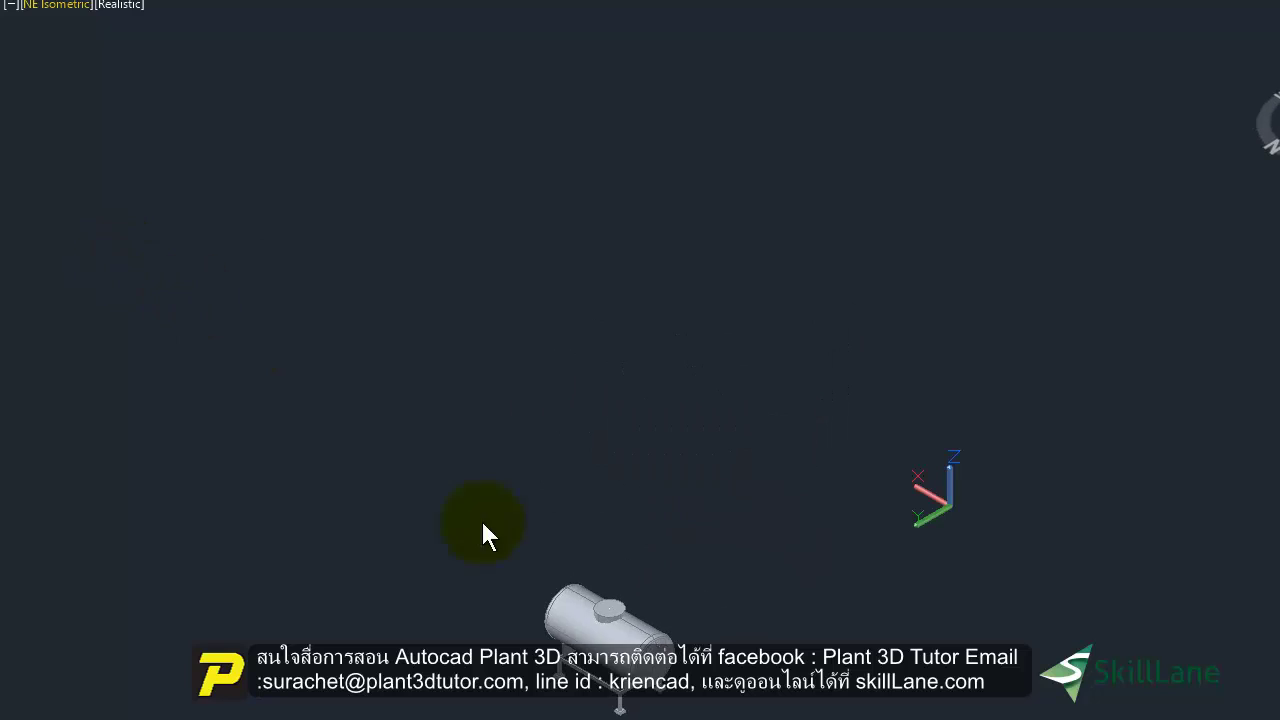
Step: Zoom onto the end cap, reframe the whole tank and frame, and open the tank block's definition
scroll(586, 551, up, 2)
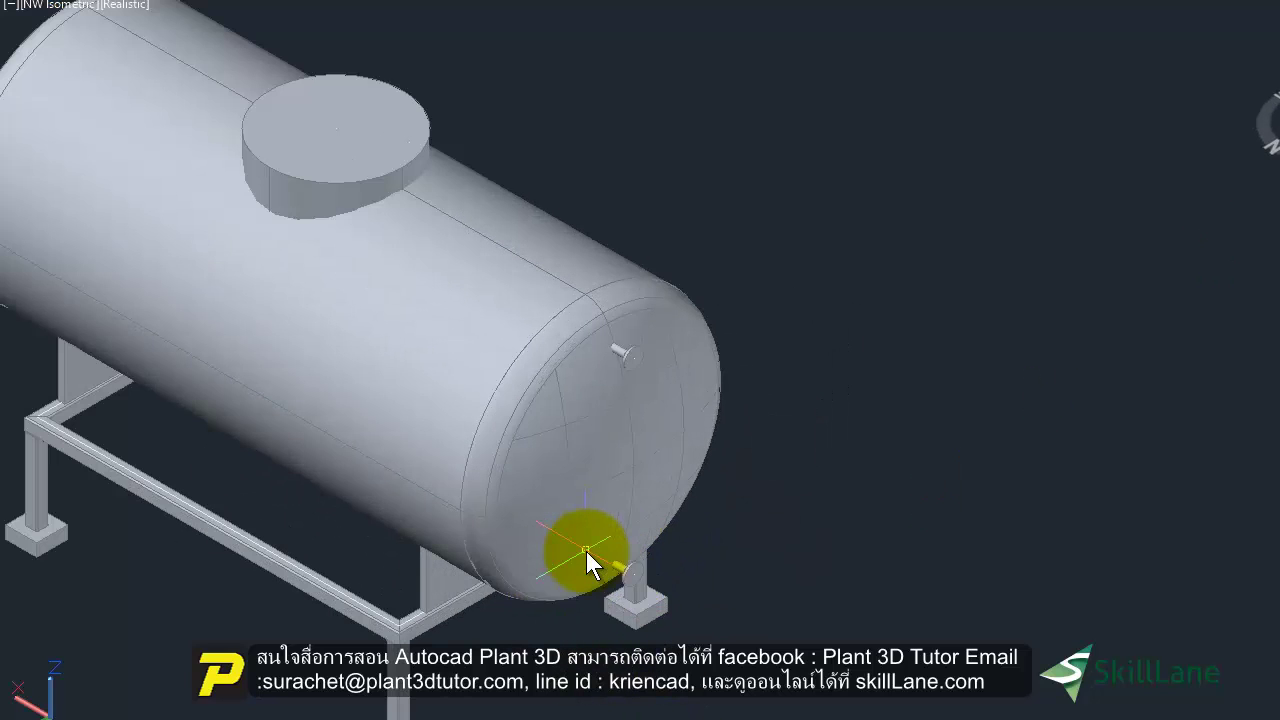
scroll(586, 555, up, 3)
scroll(600, 614, up, 2)
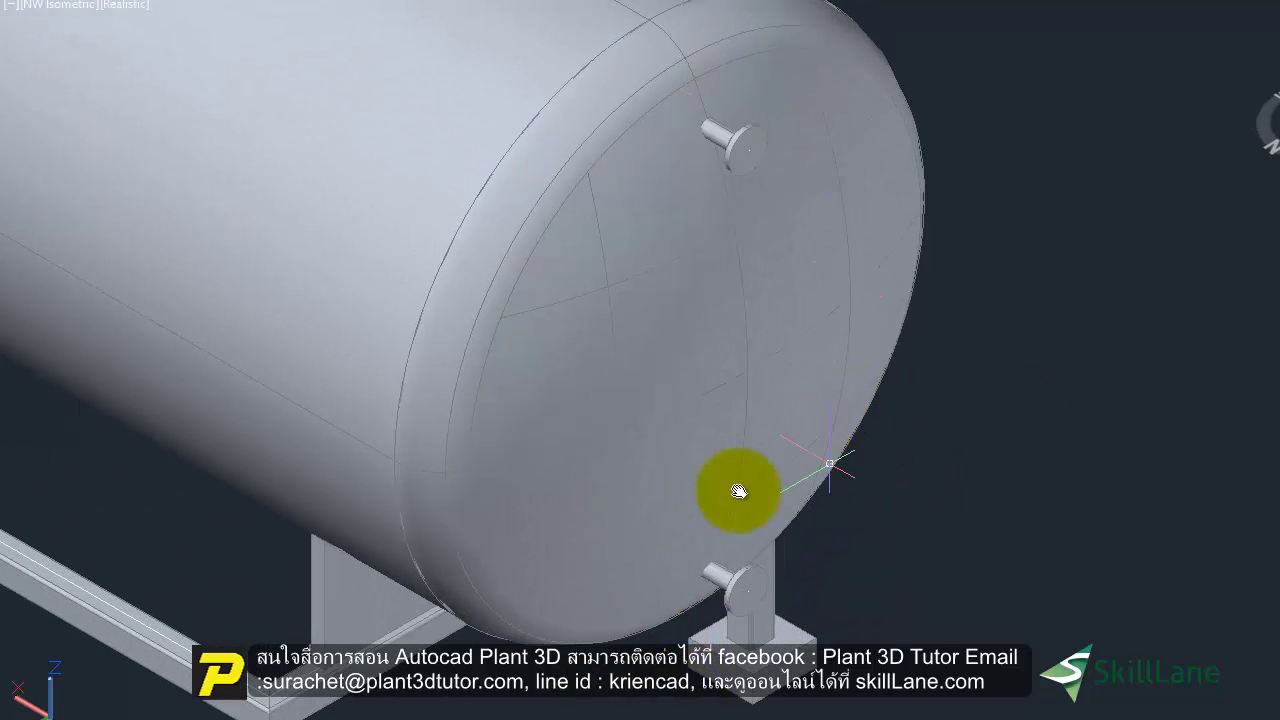
scroll(785, 260, down, 5)
middle_drag(789, 277, 900, 410)
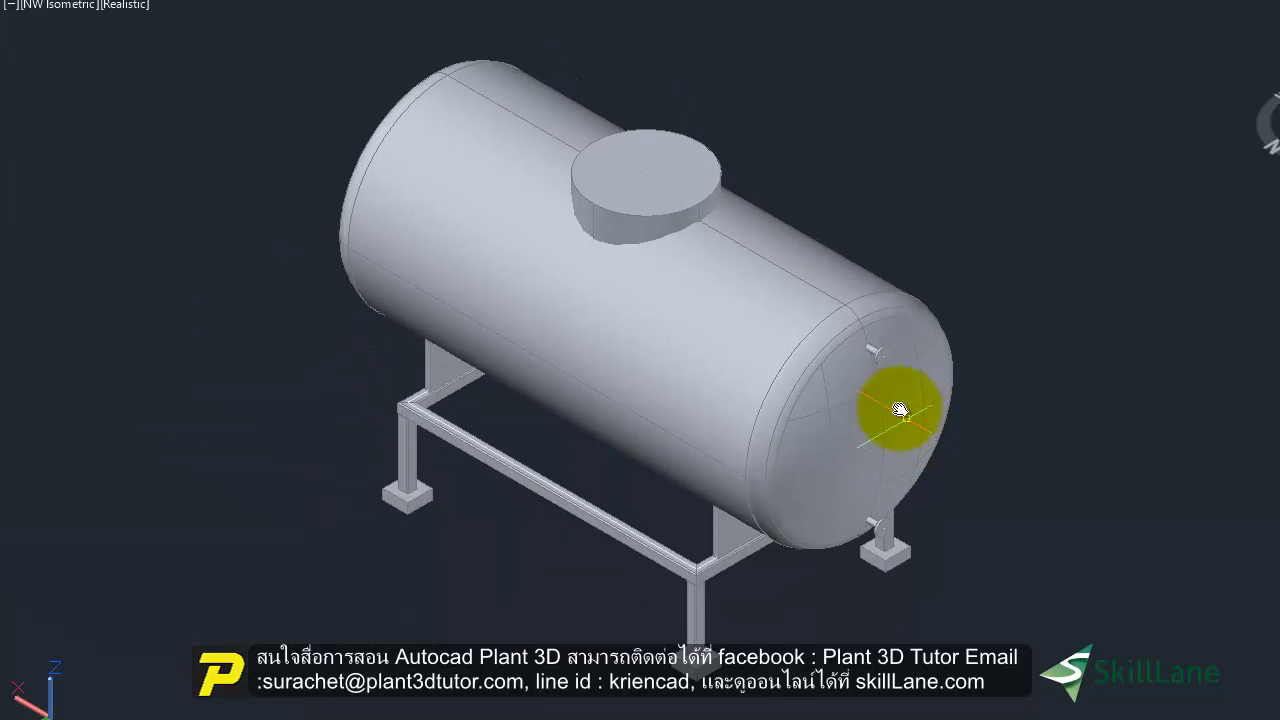
double_click(715, 230)
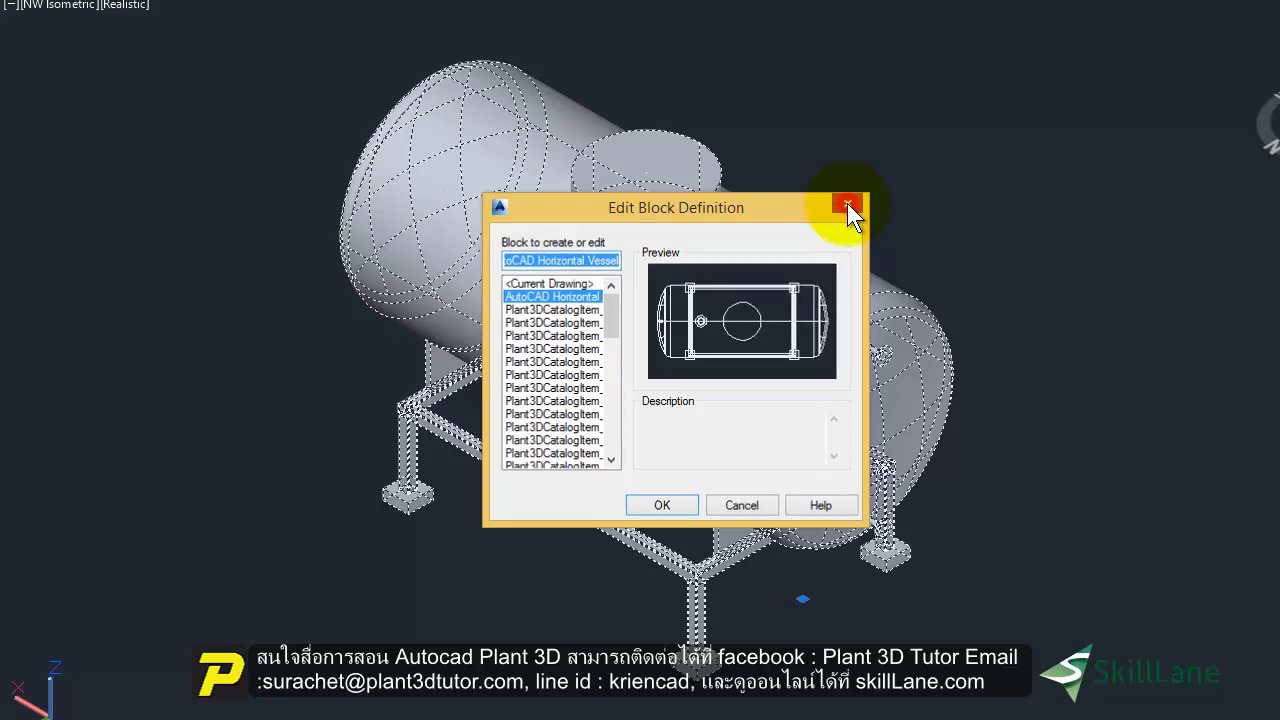
click(847, 203)
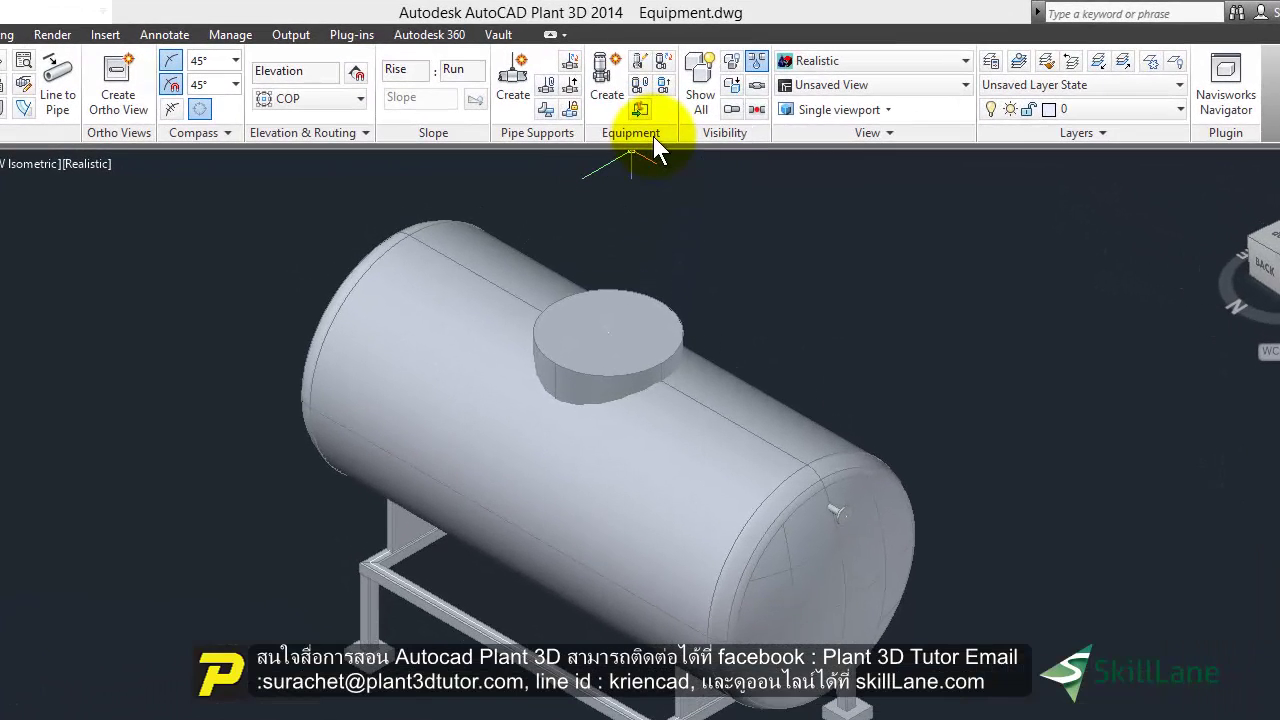
Step: Start Convert Equipment and pick the tank with its support frame
click(653, 137)
click(662, 62)
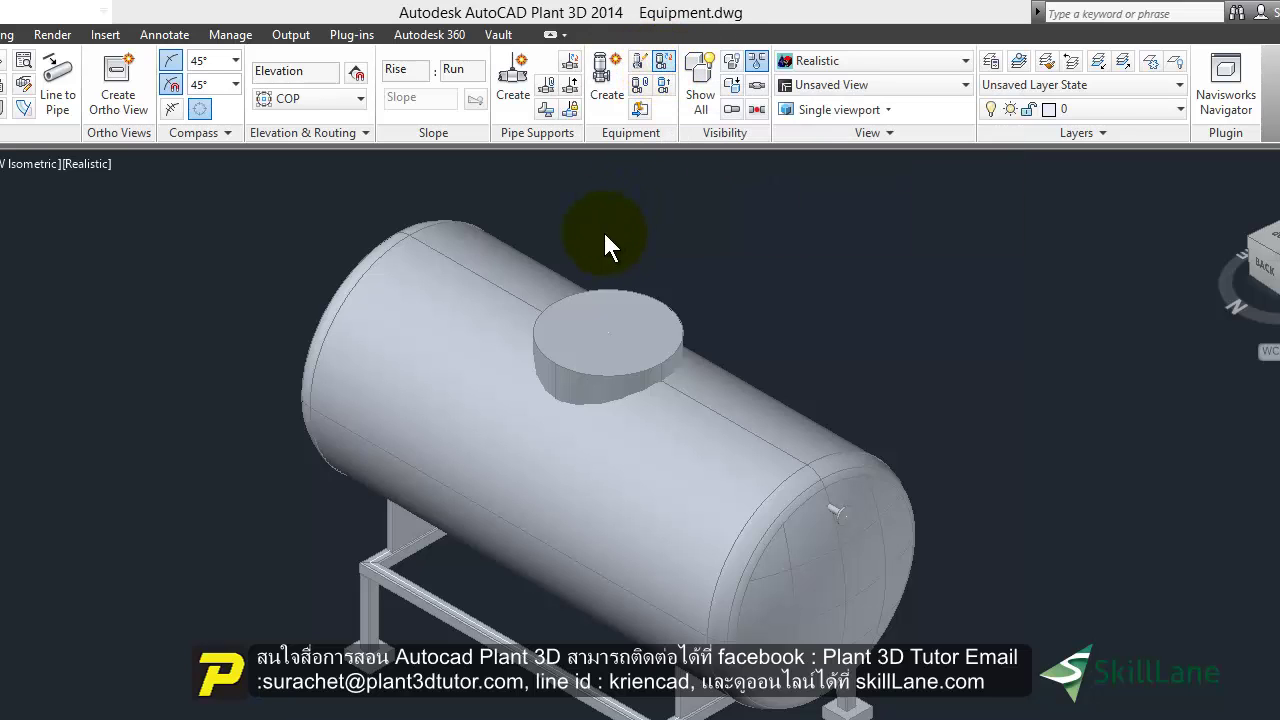
click(494, 271)
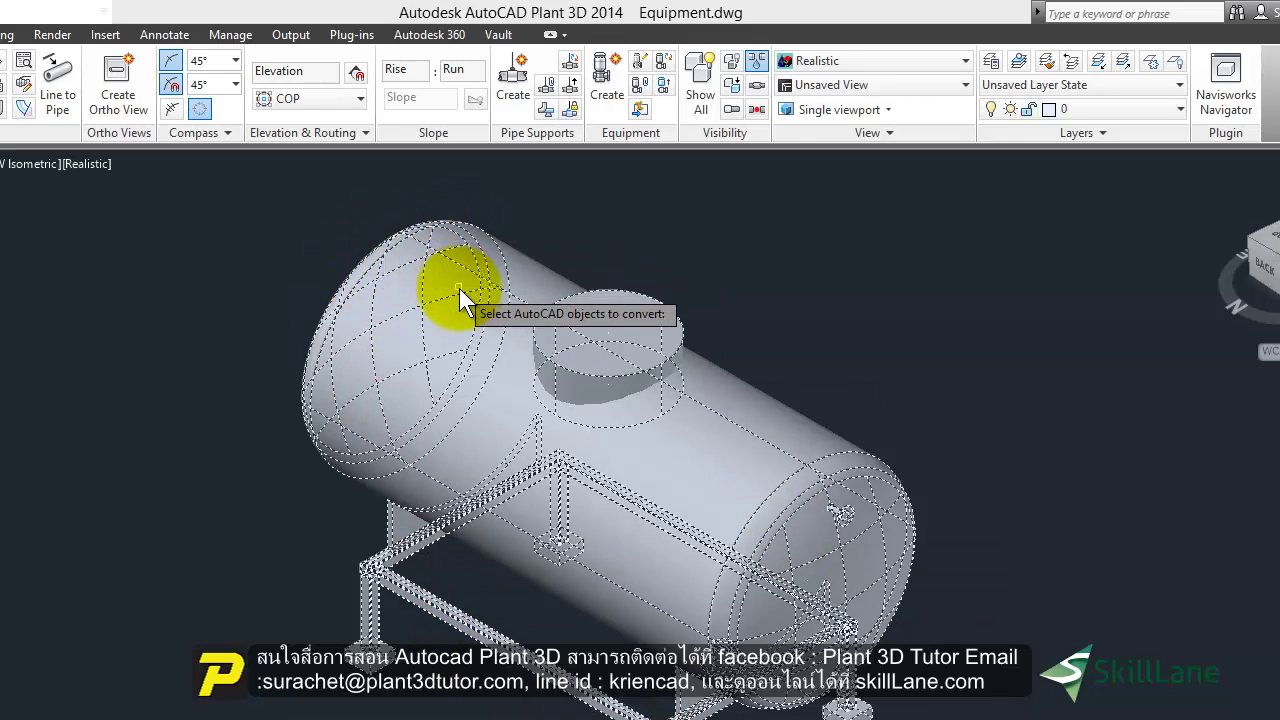
Step: Finish the selection and choose Vessel as the equipment type
key(Return)
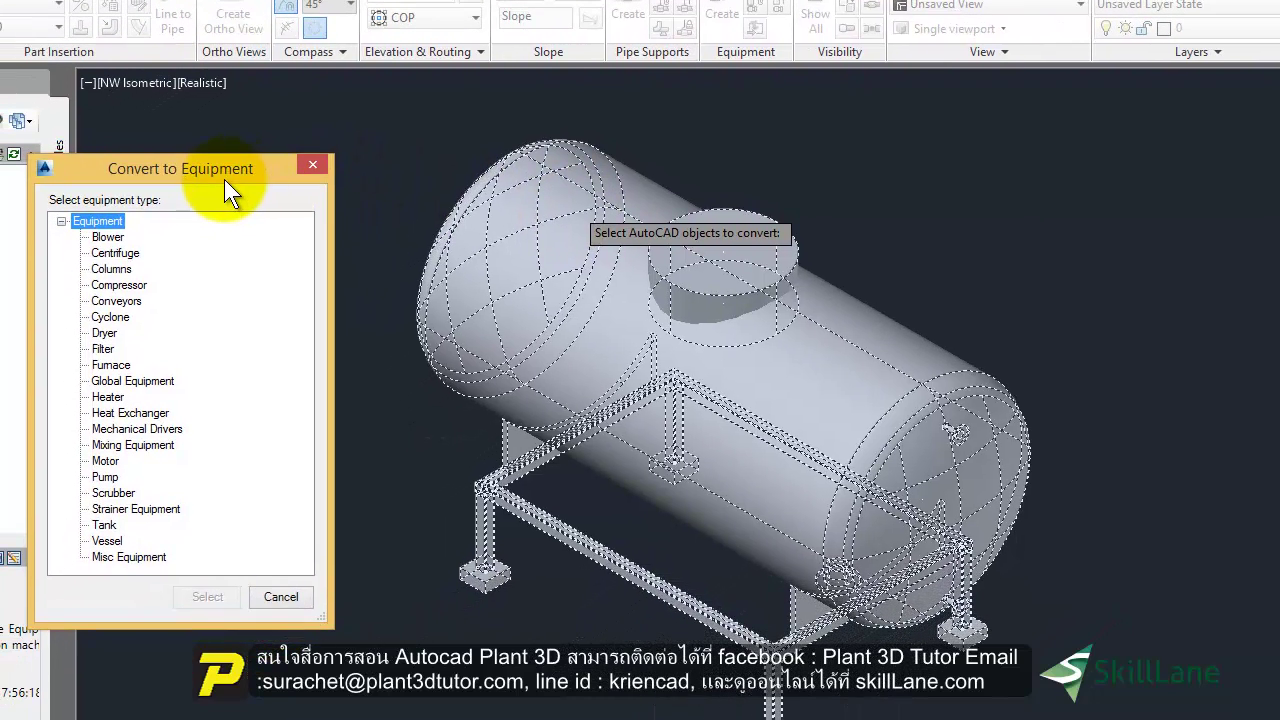
click(224, 178)
drag(247, 178, 270, 175)
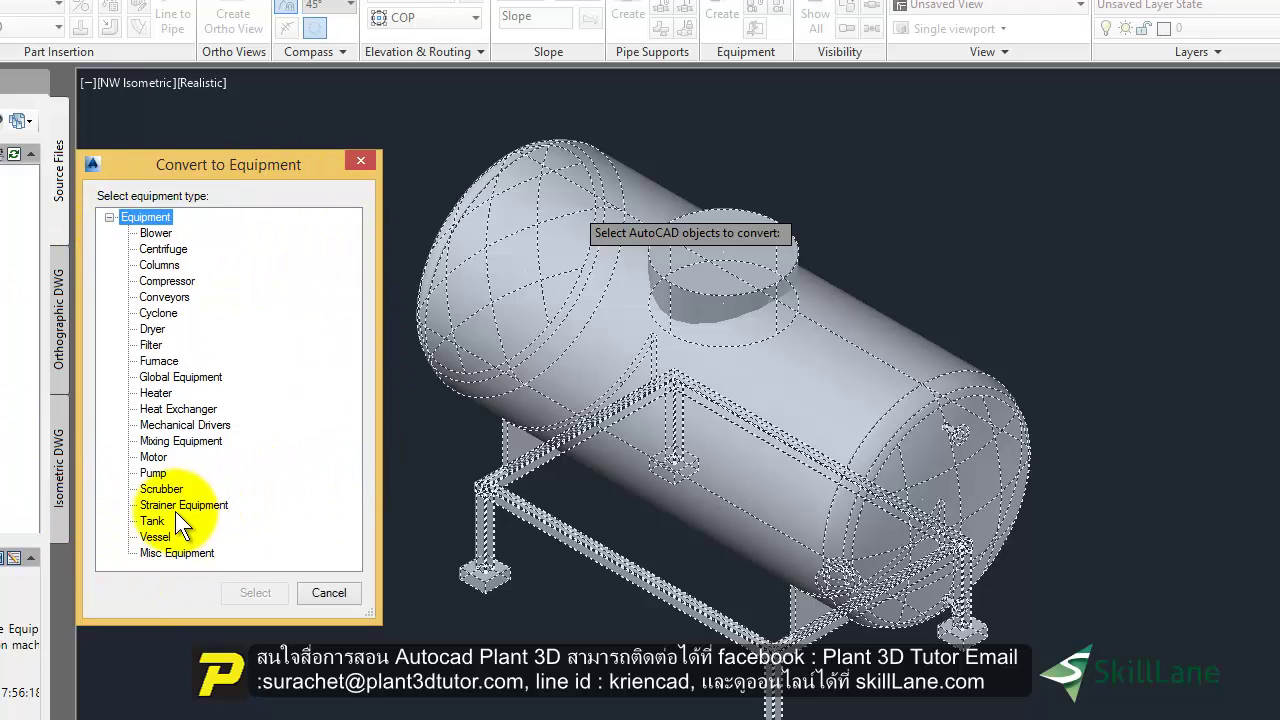
click(155, 537)
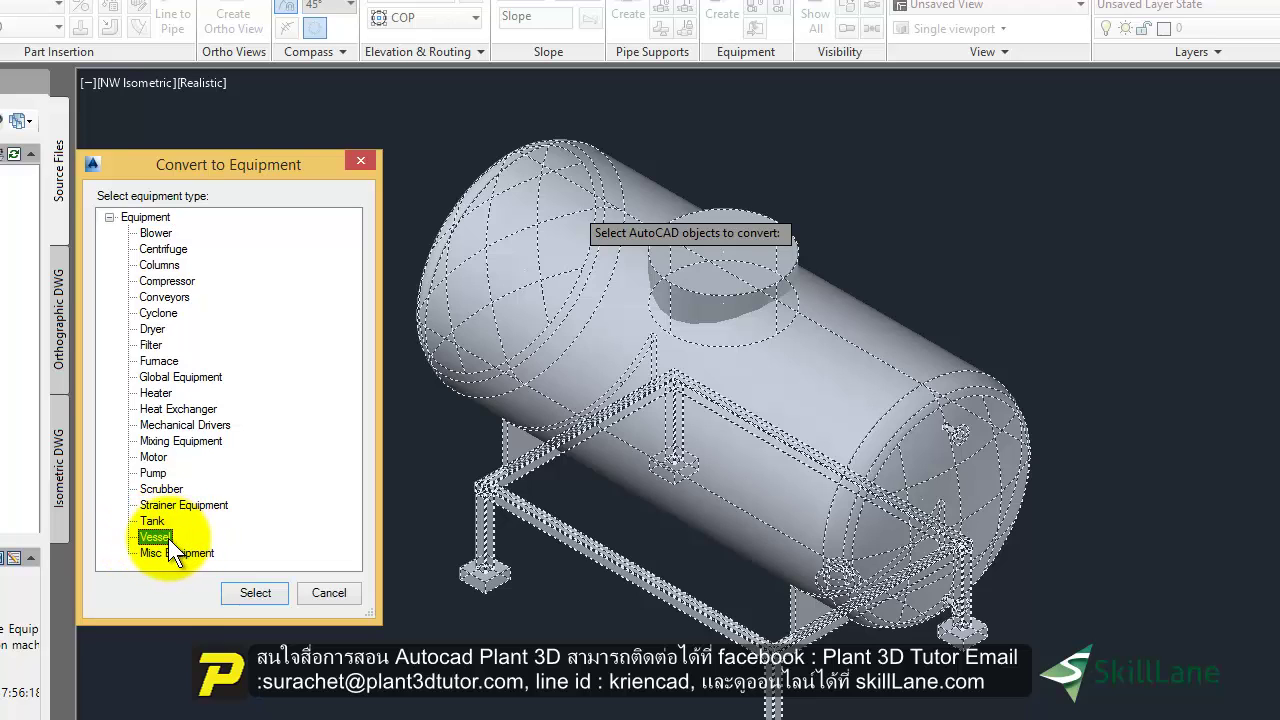
click(245, 578)
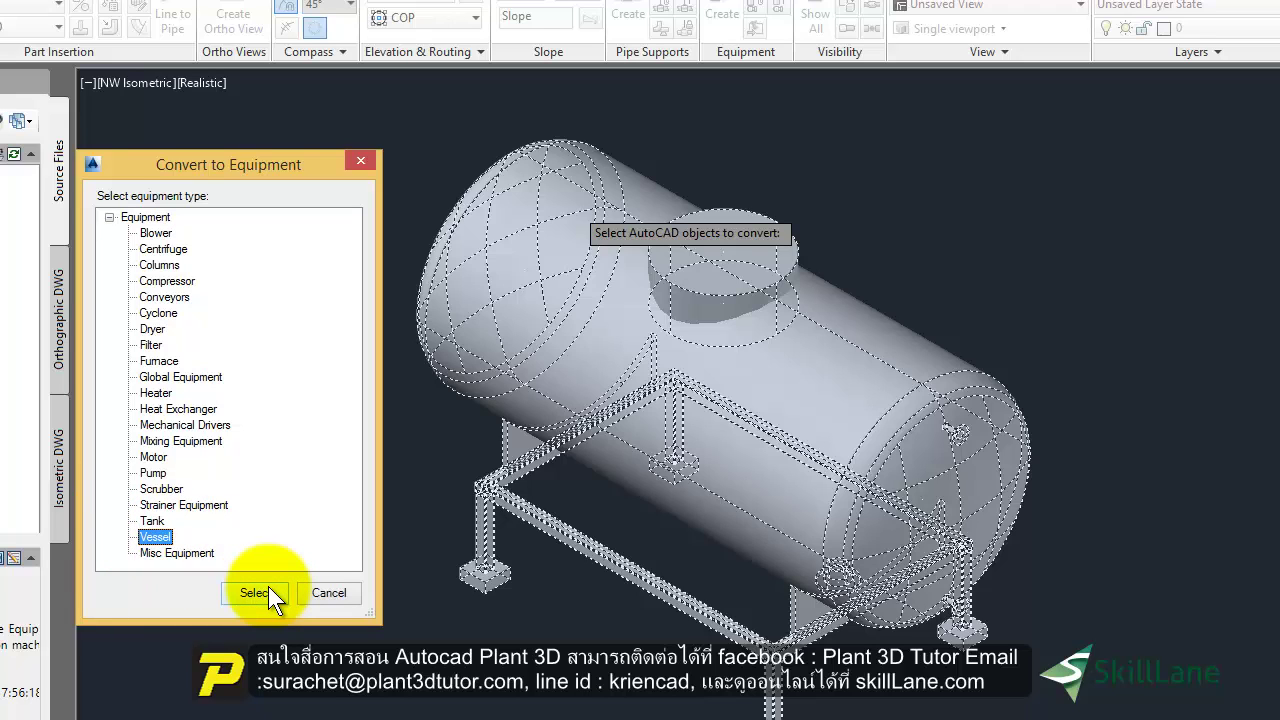
click(270, 595)
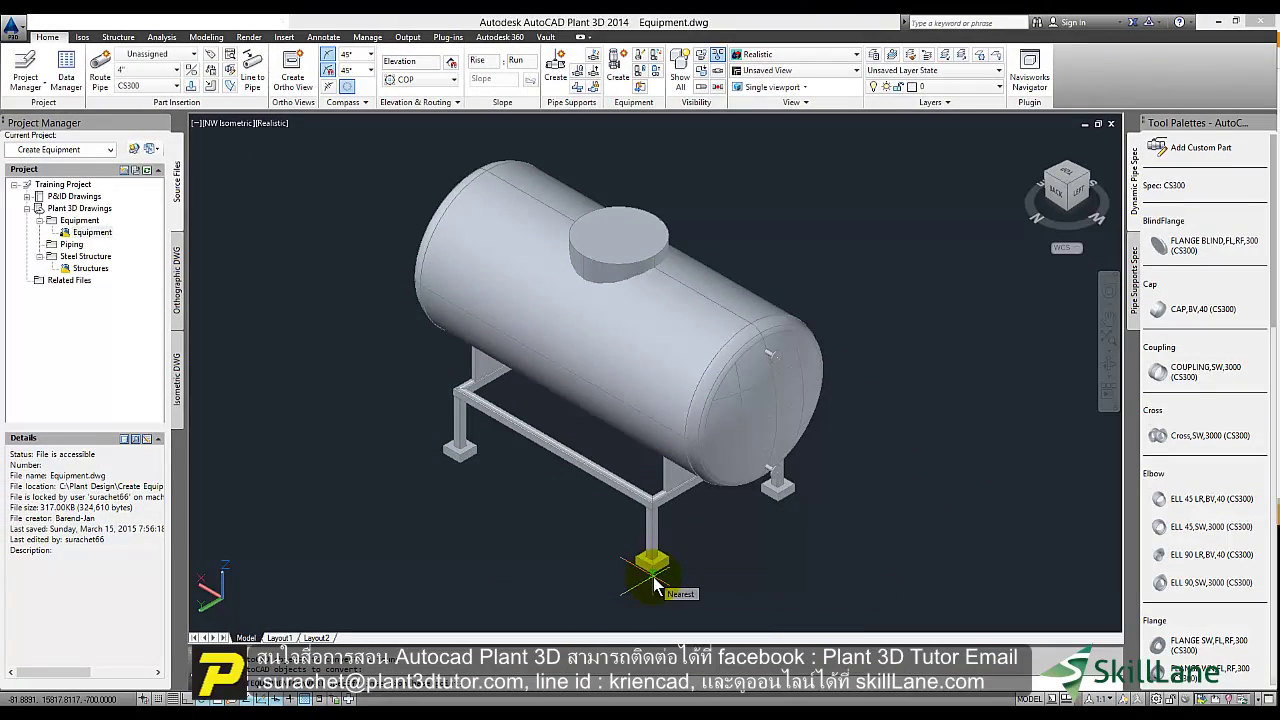
Step: Snap the vessel's insertion base point to the endpoint at a support foot's bottom corner
shift+right_click(655, 585)
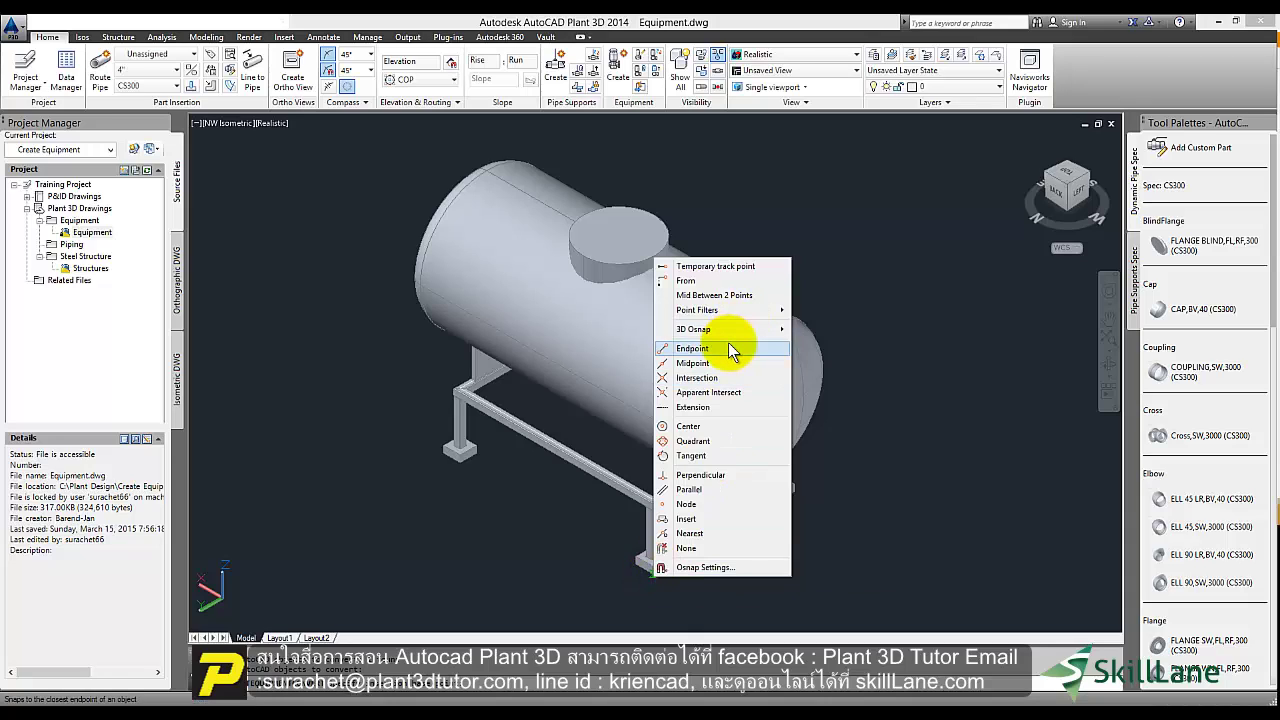
click(729, 345)
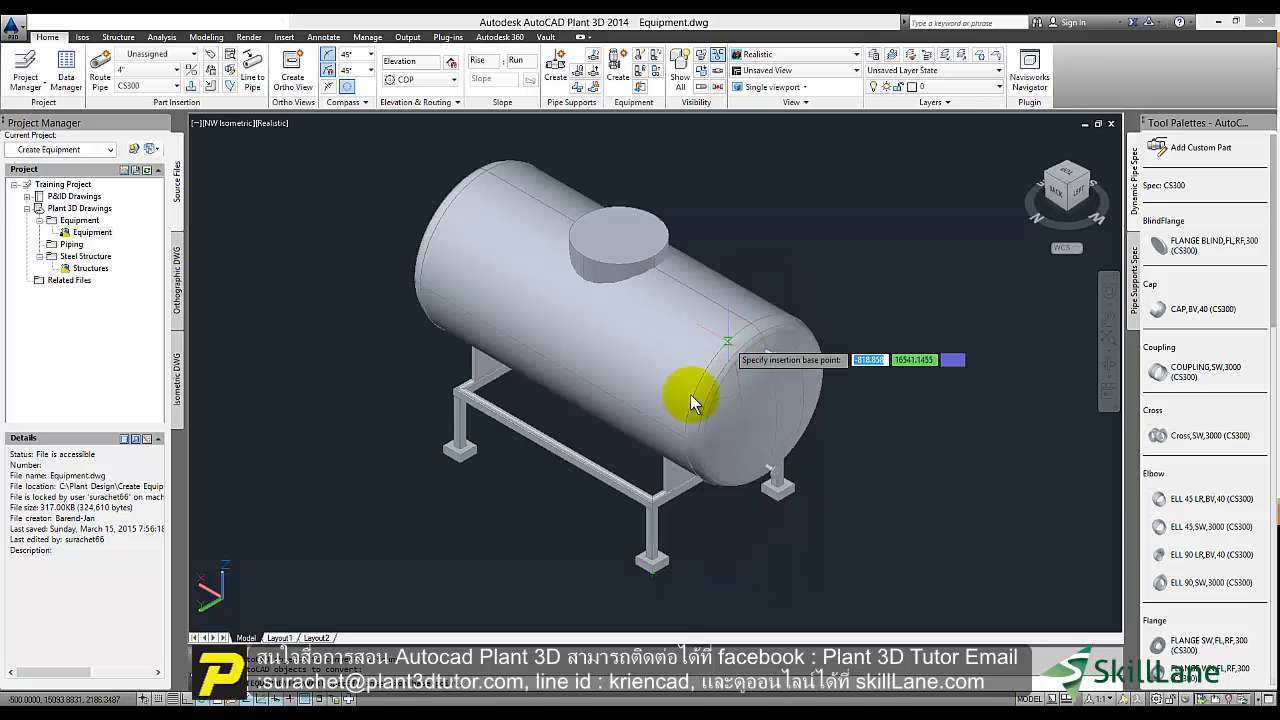
shift+right_click(656, 541)
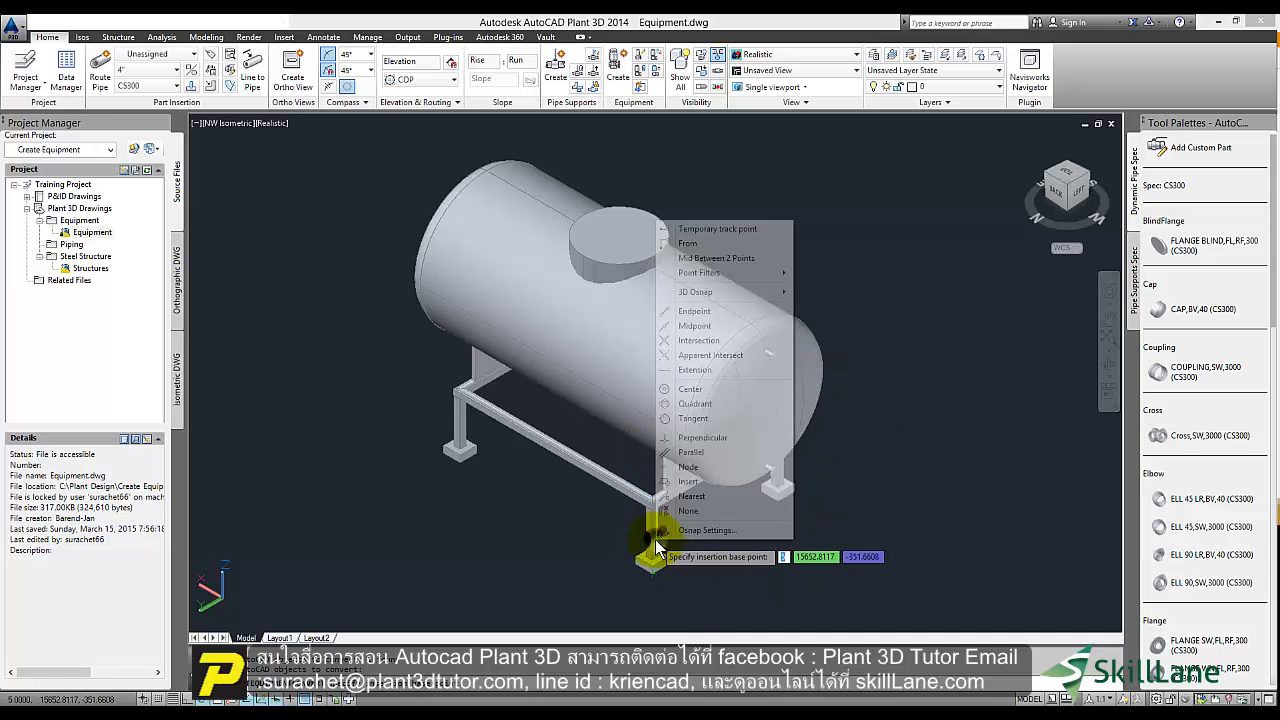
click(718, 315)
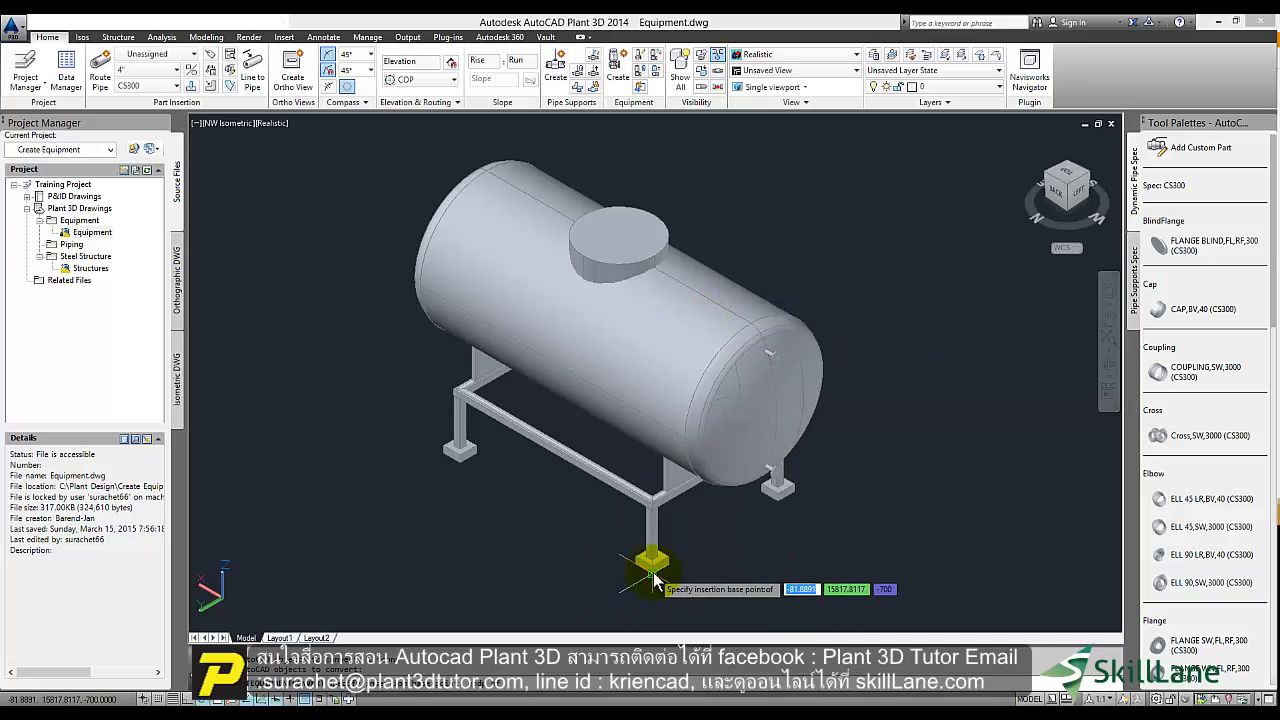
click(653, 572)
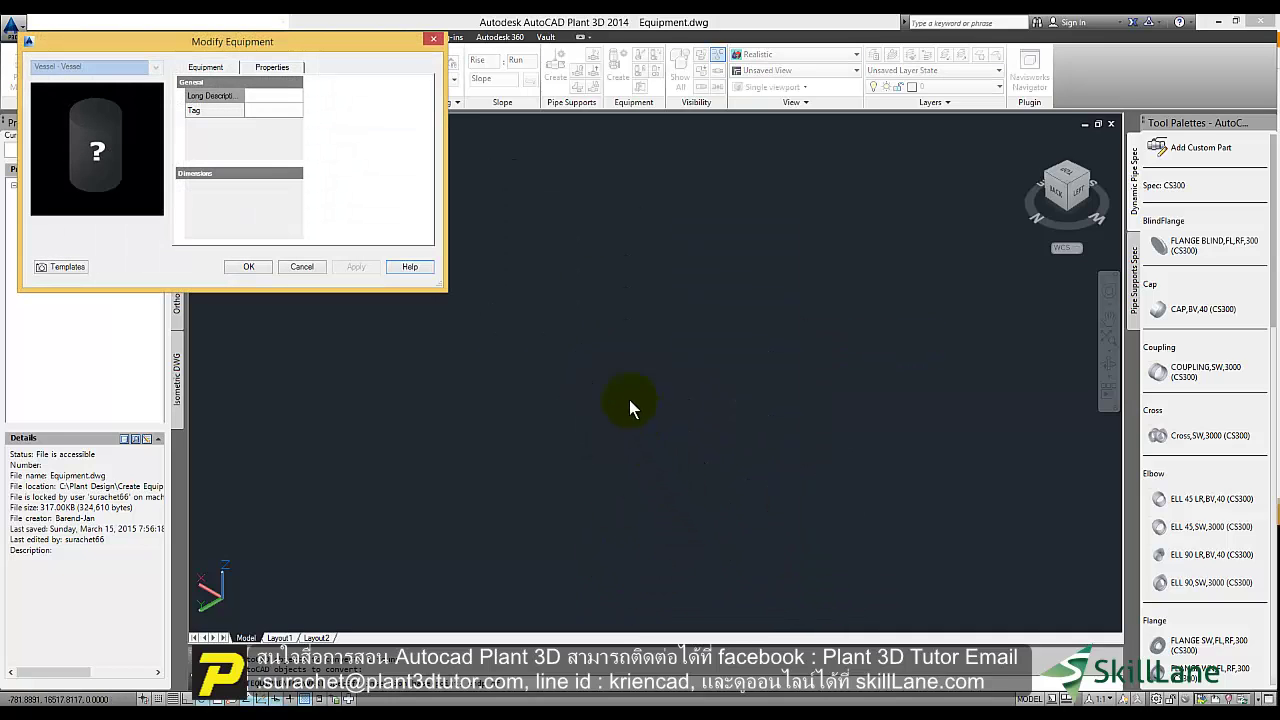
Step: Accept the Vessel properties in Modify Equipment to complete the conversion
click(248, 267)
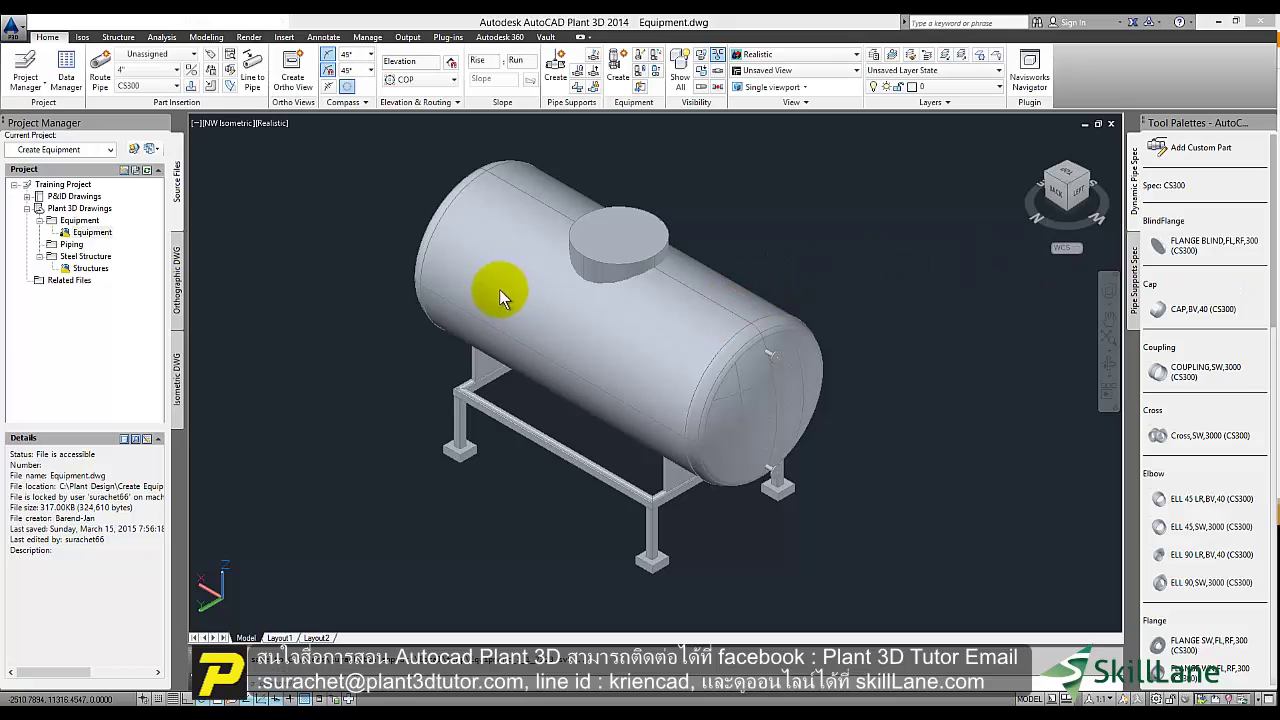
click(686, 196)
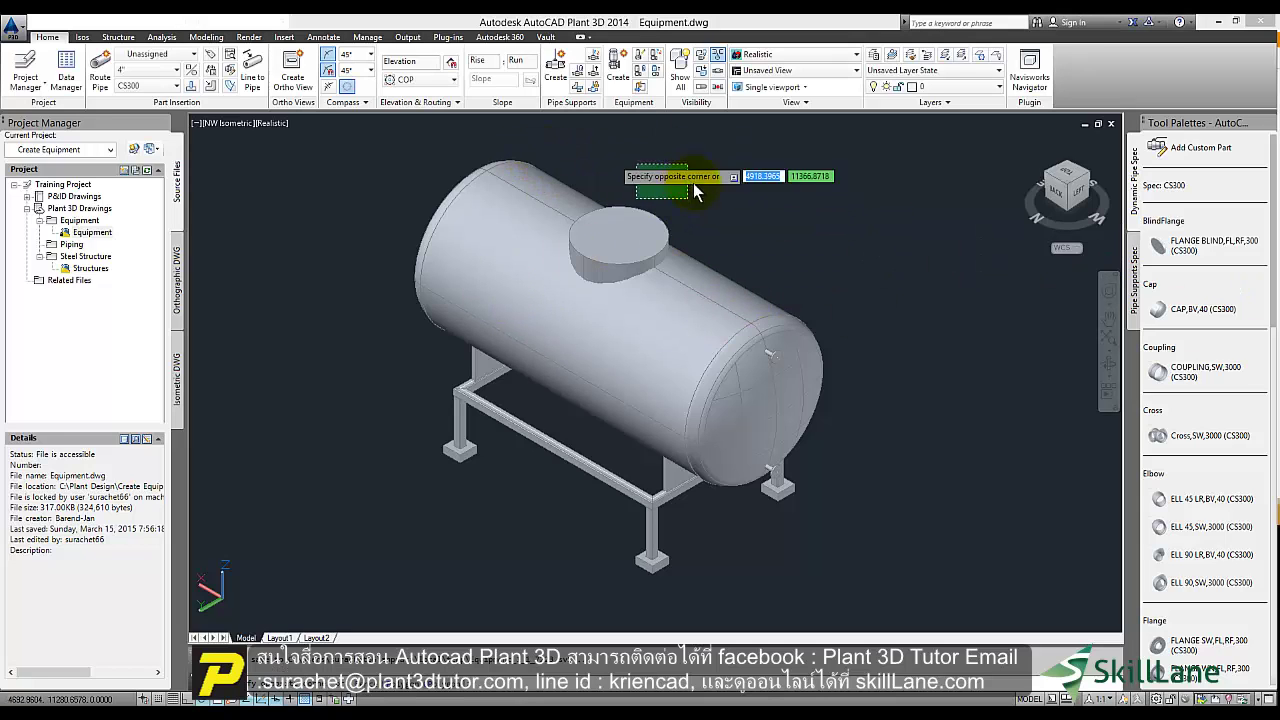
click(694, 186)
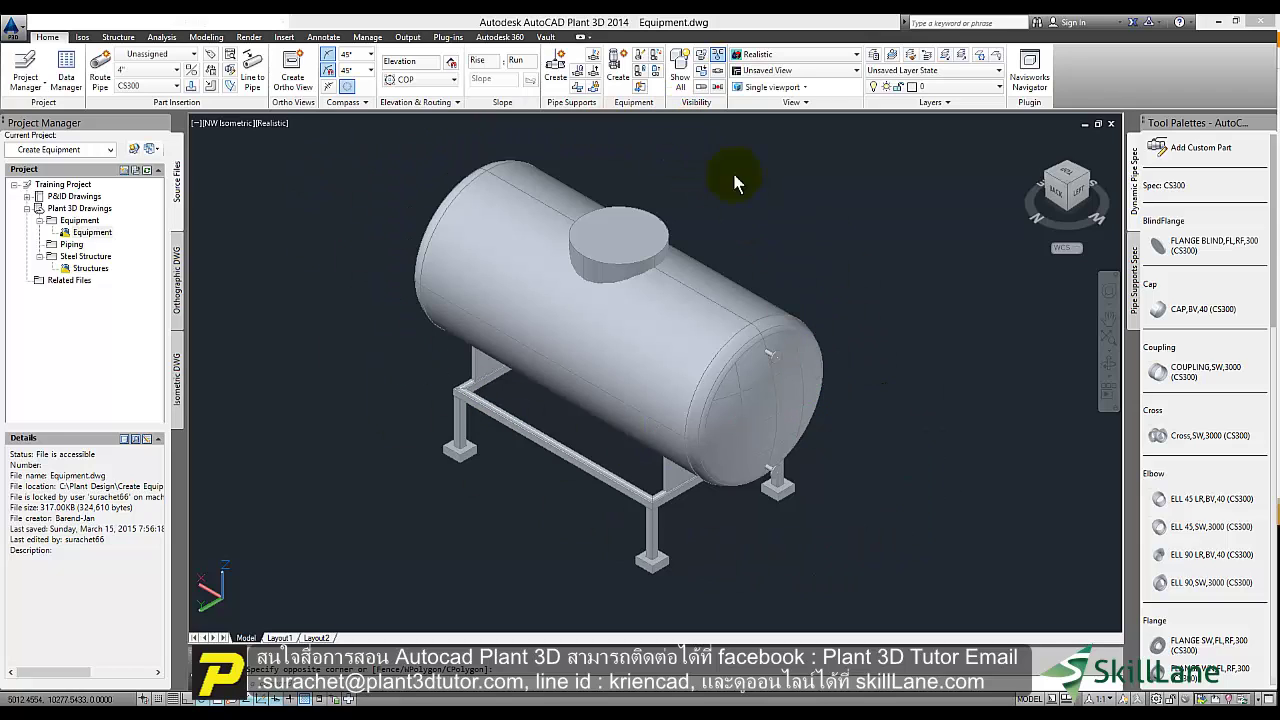
click(742, 300)
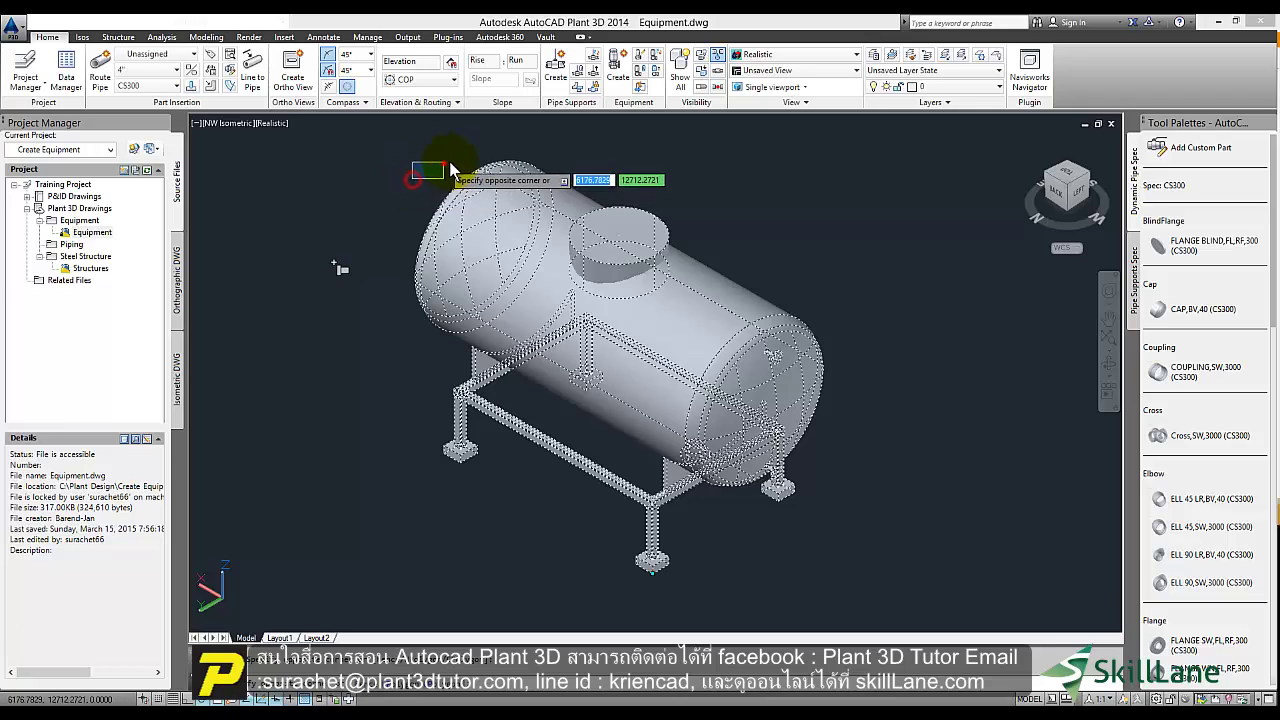
click(884, 390)
click(829, 386)
scroll(823, 540, up, 5)
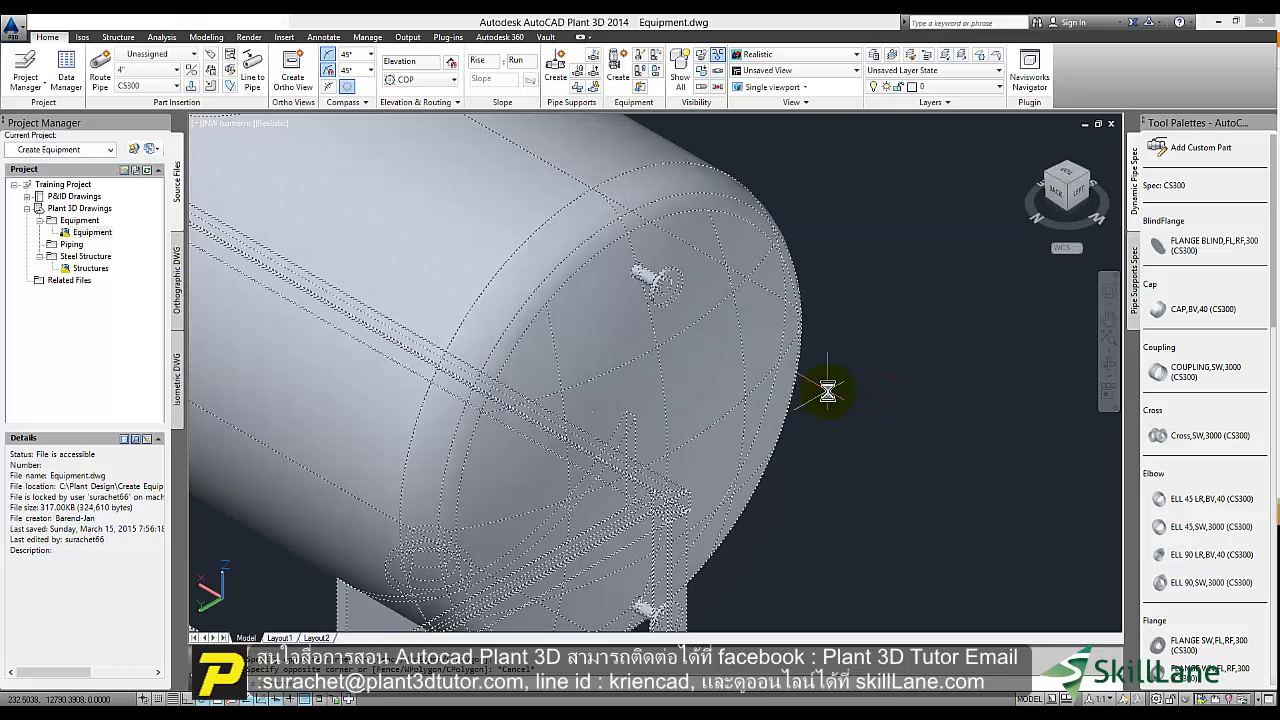
scroll(691, 451, down, 3)
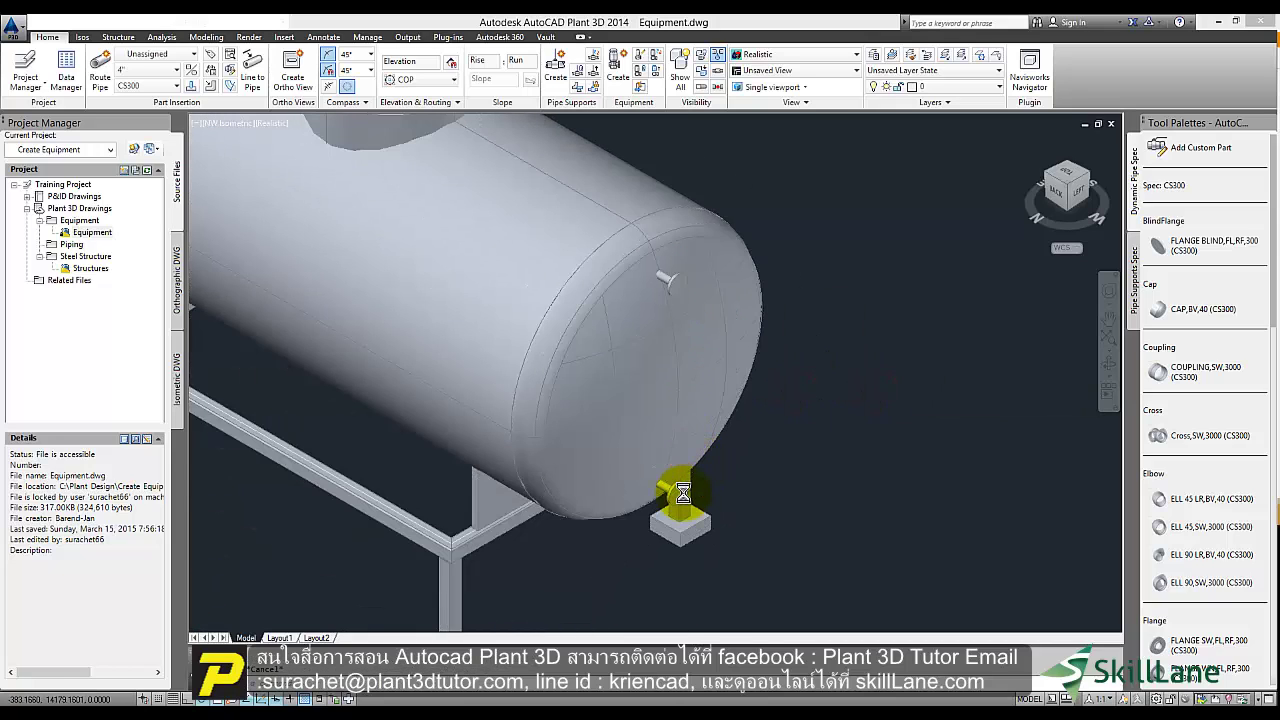
scroll(686, 486, up, 2)
scroll(724, 465, down, 2)
scroll(906, 463, down, 2)
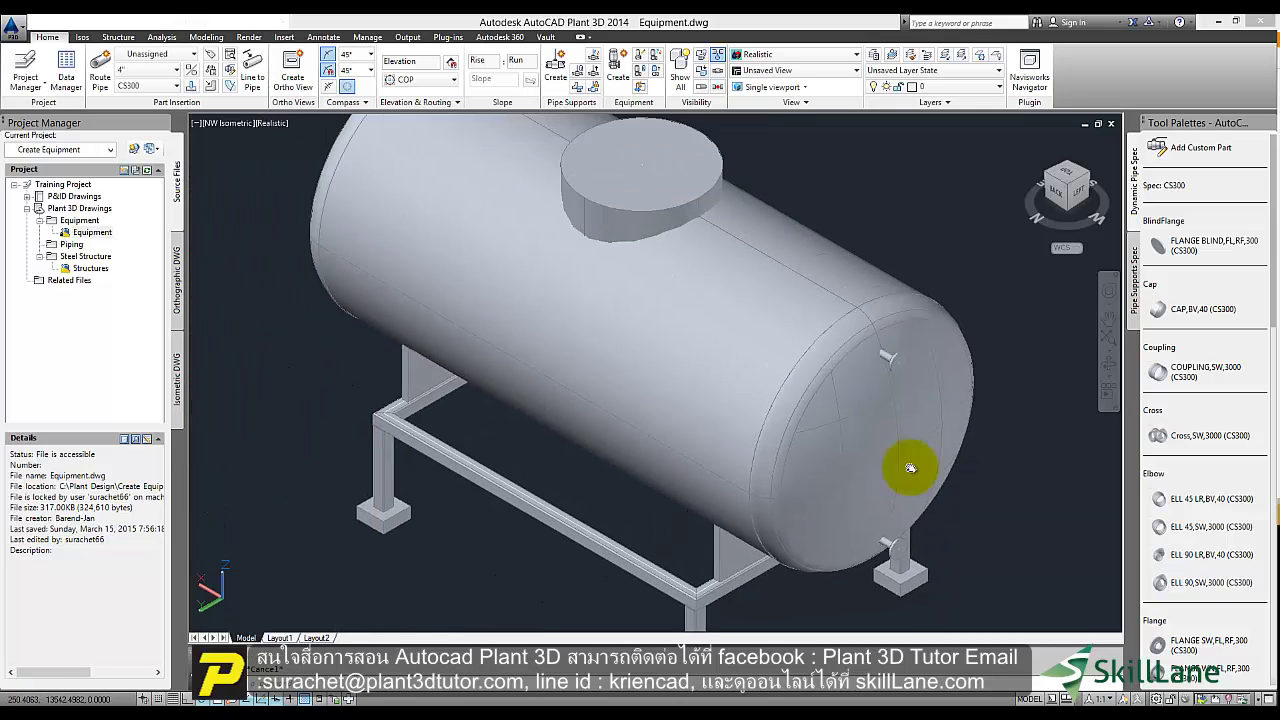
scroll(820, 420, down, 2)
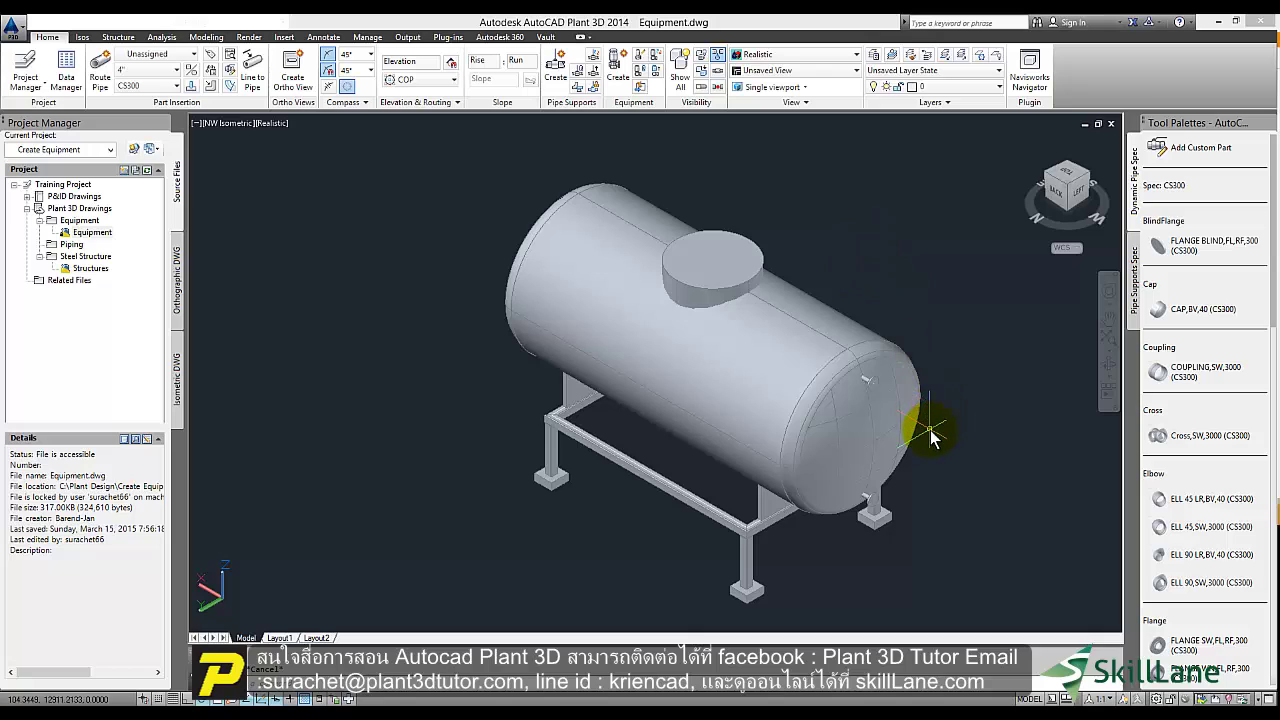
click(836, 330)
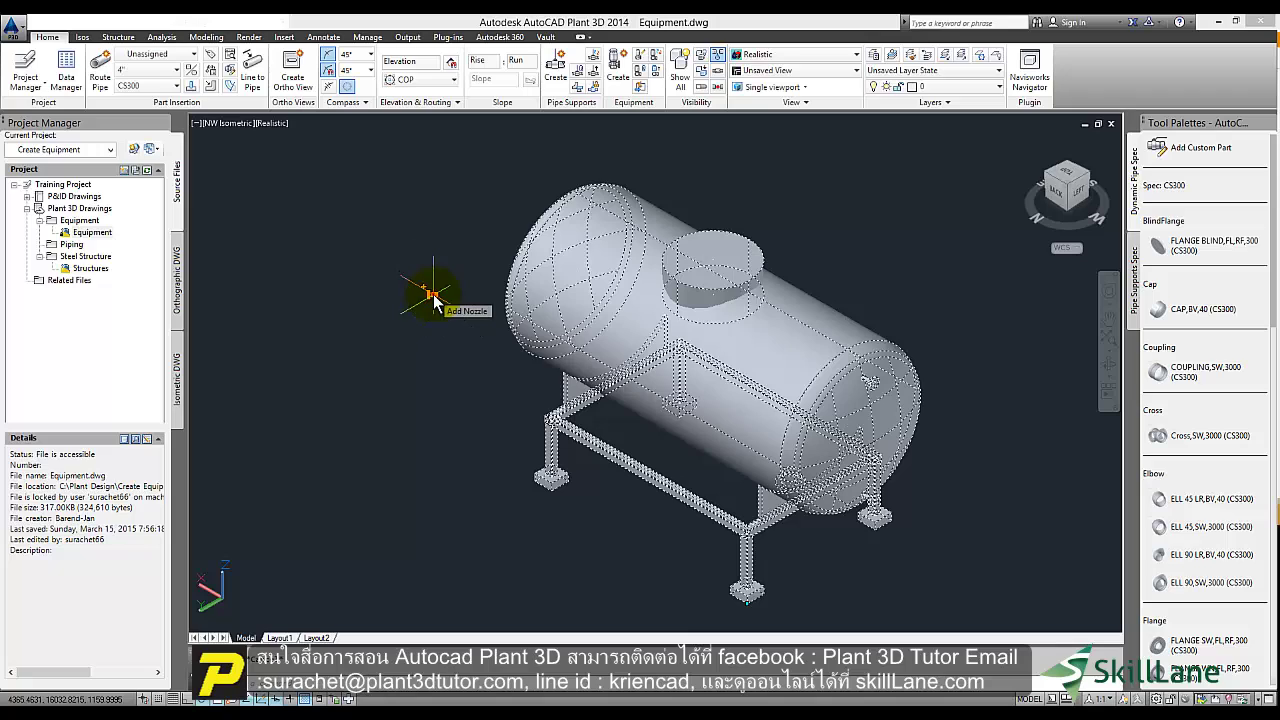
click(432, 296)
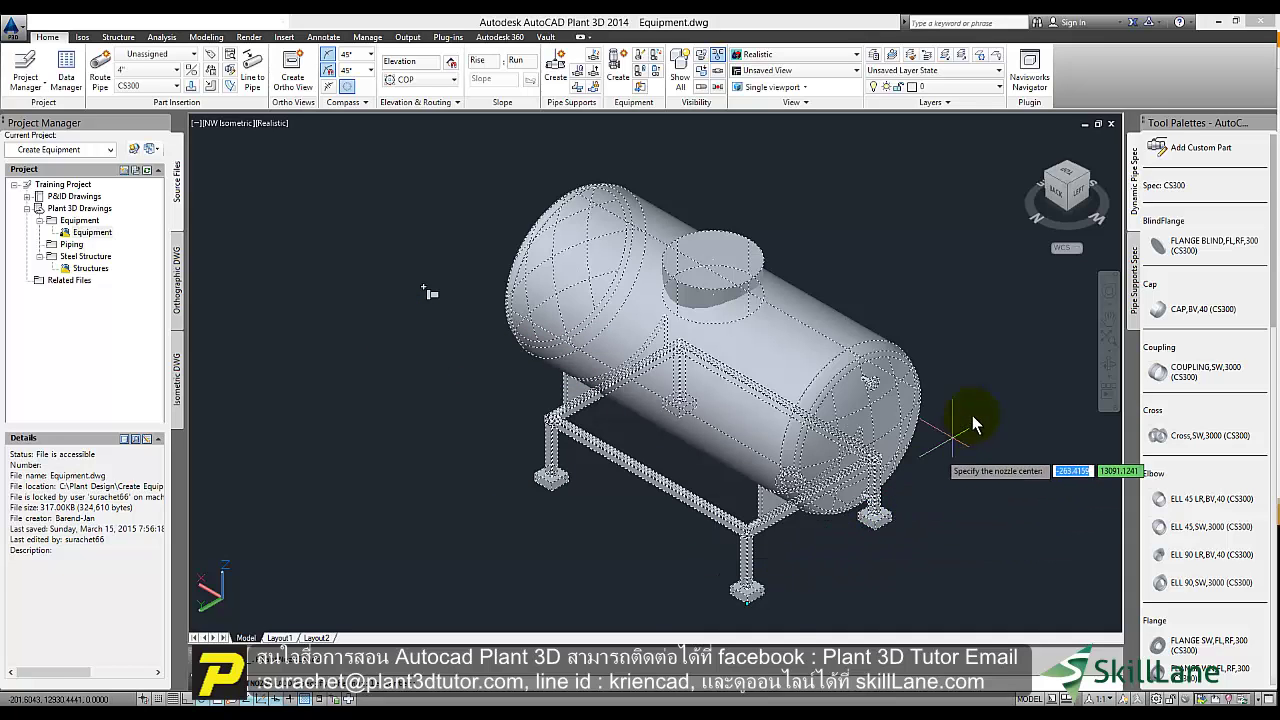
scroll(840, 423, up, 2)
scroll(800, 375, up, 2)
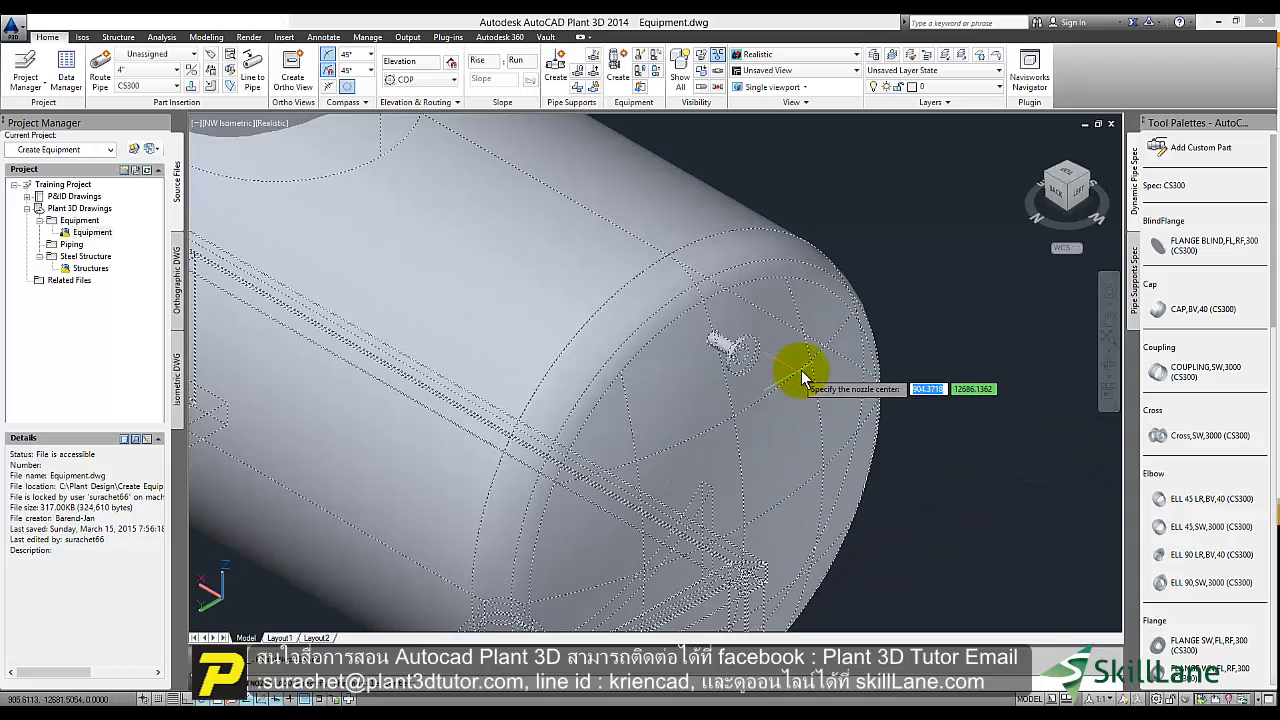
scroll(790, 372, down, 3)
scroll(760, 357, up, 3)
scroll(950, 352, up, 2)
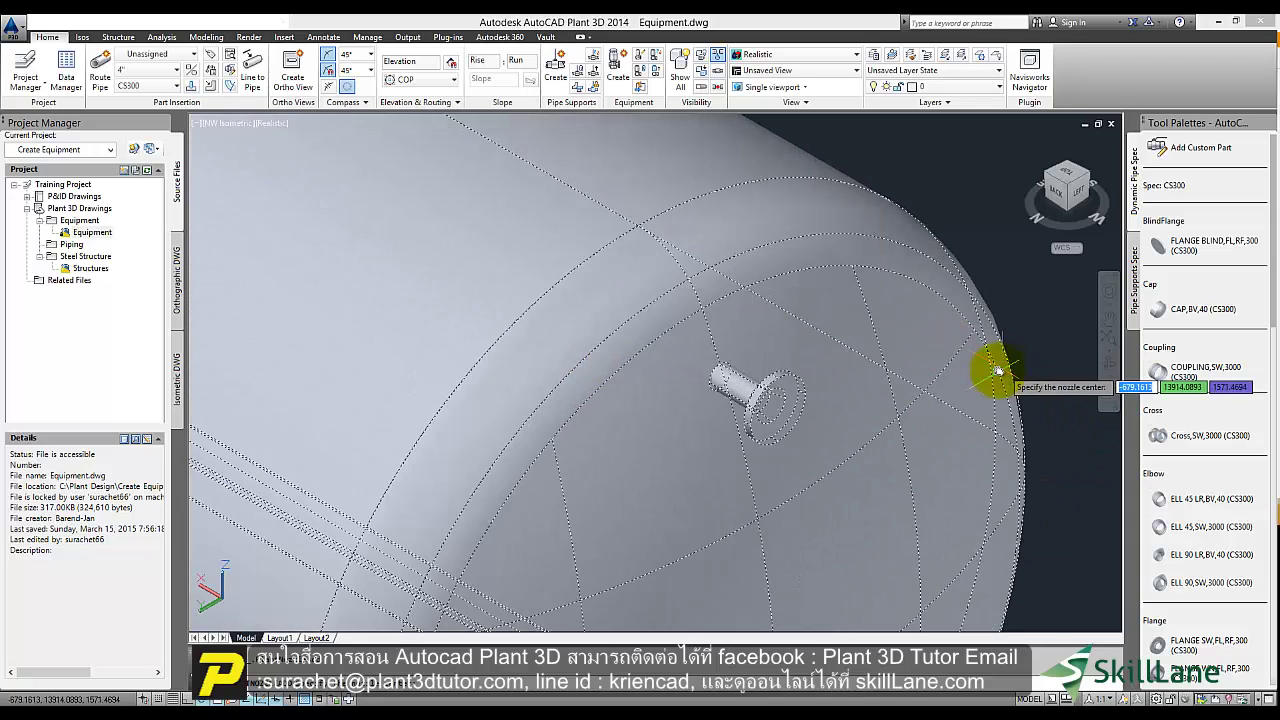
scroll(900, 355, up, 2)
scroll(612, 372, up, 2)
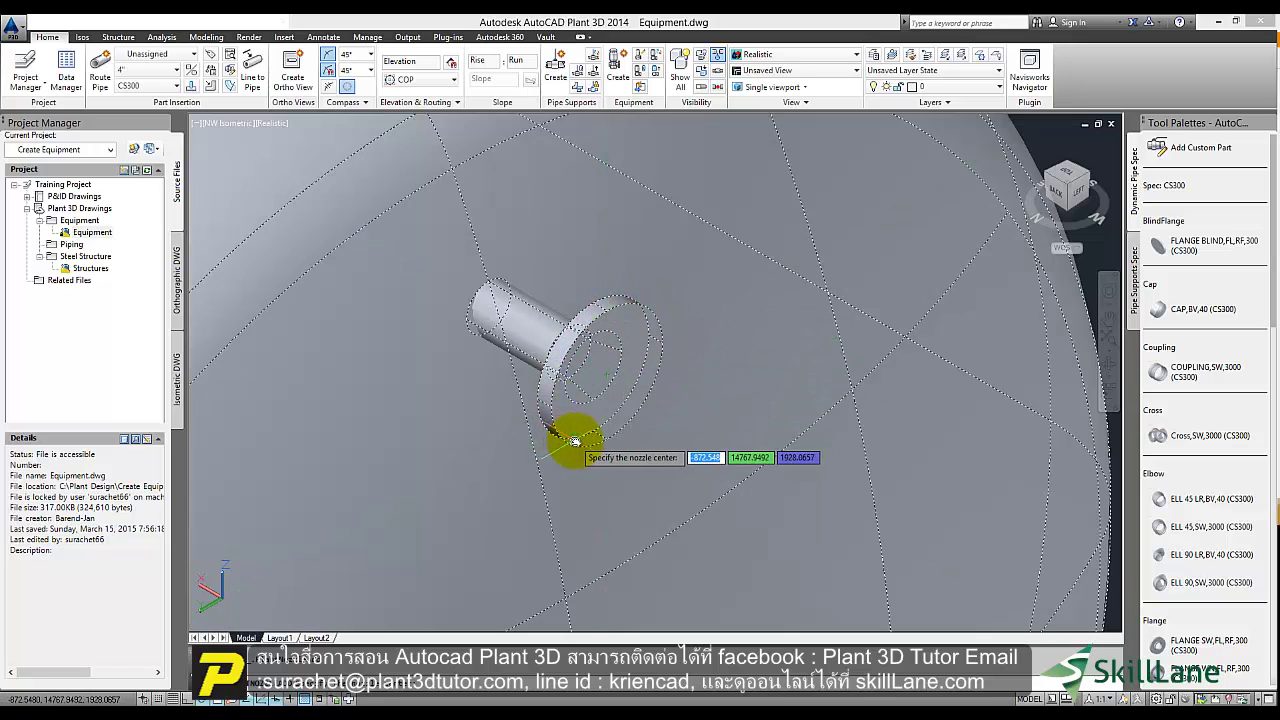
scroll(565, 438, down, 2)
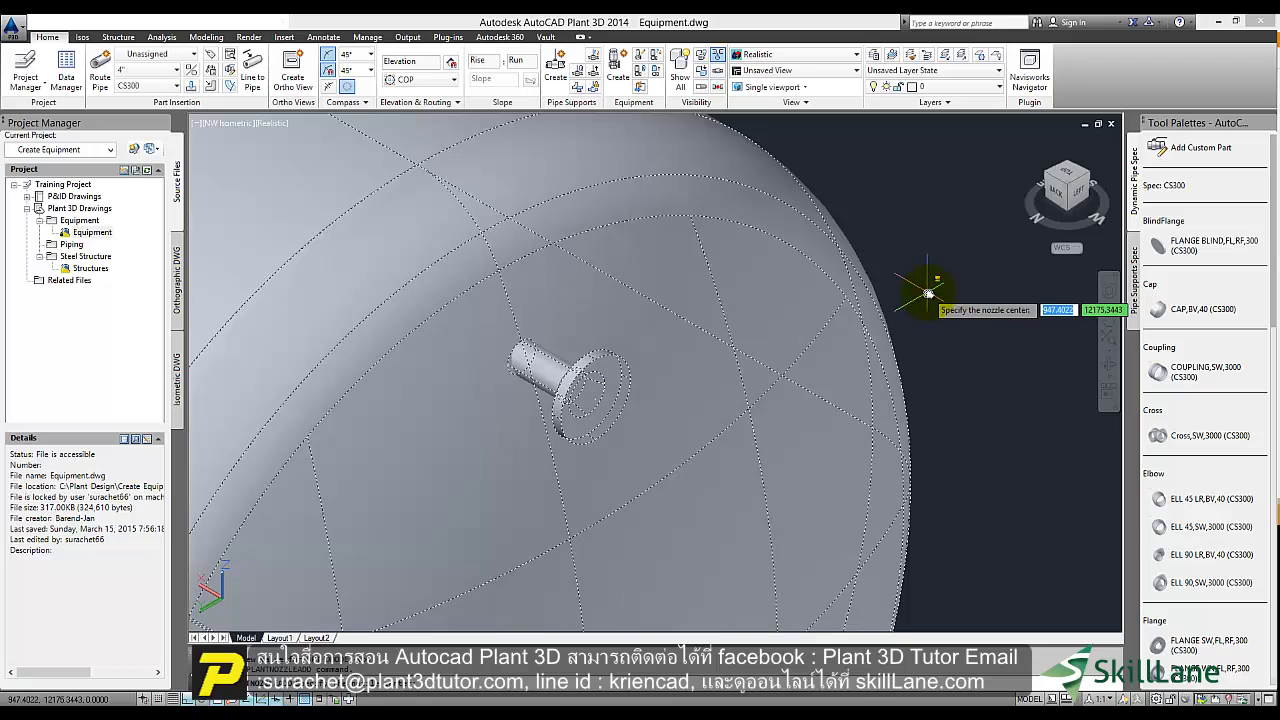
Step: Snap the nozzle centre to the centre of the circle on the tank's end head
shift+right_click(931, 297)
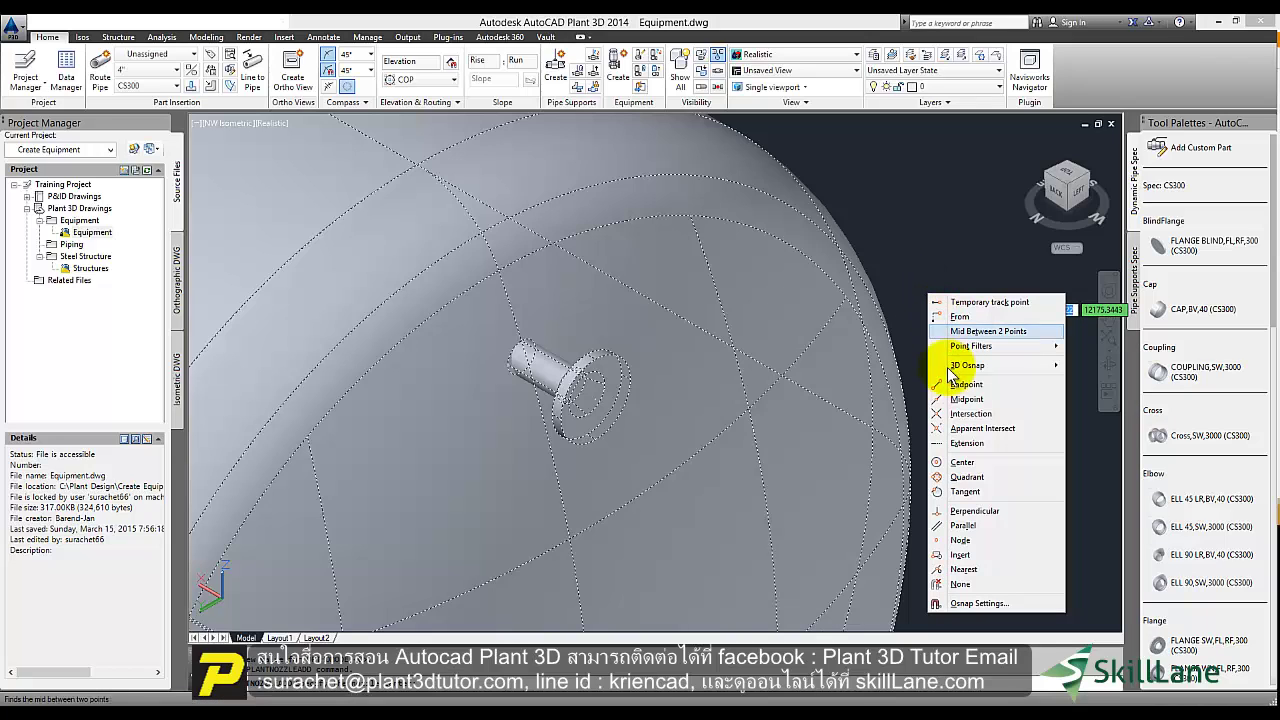
click(960, 464)
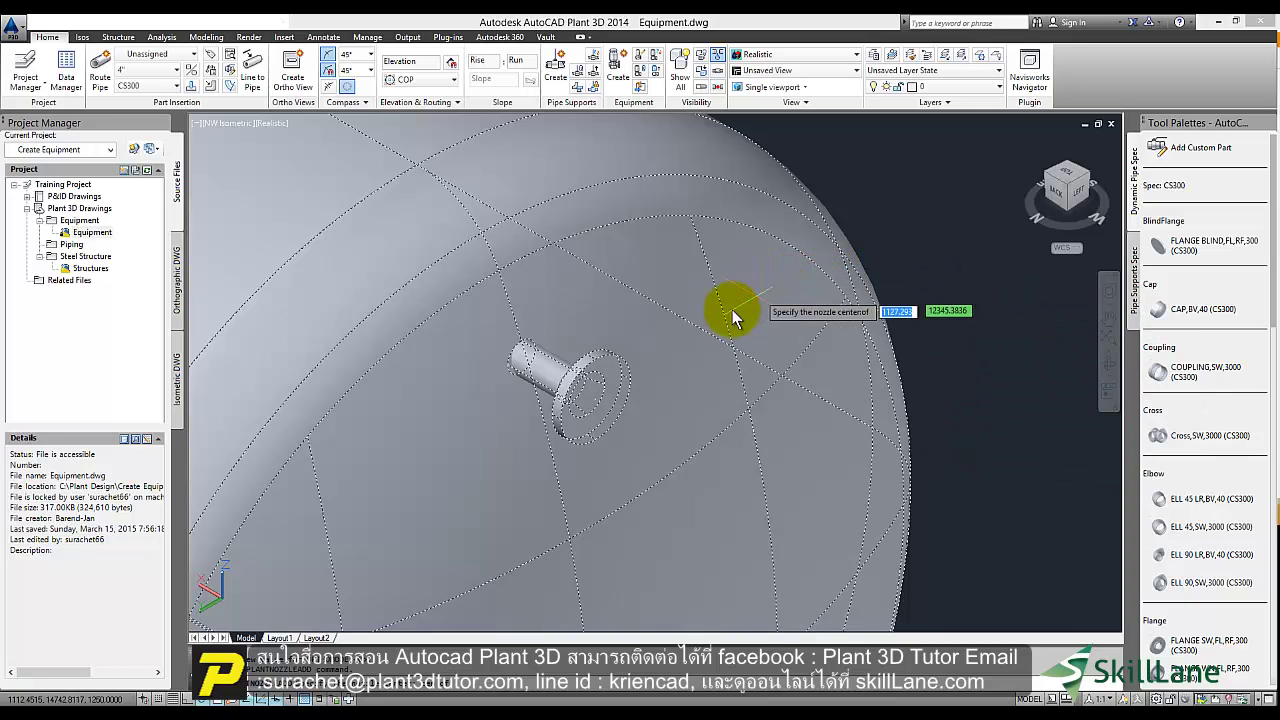
scroll(640, 375, up, 1)
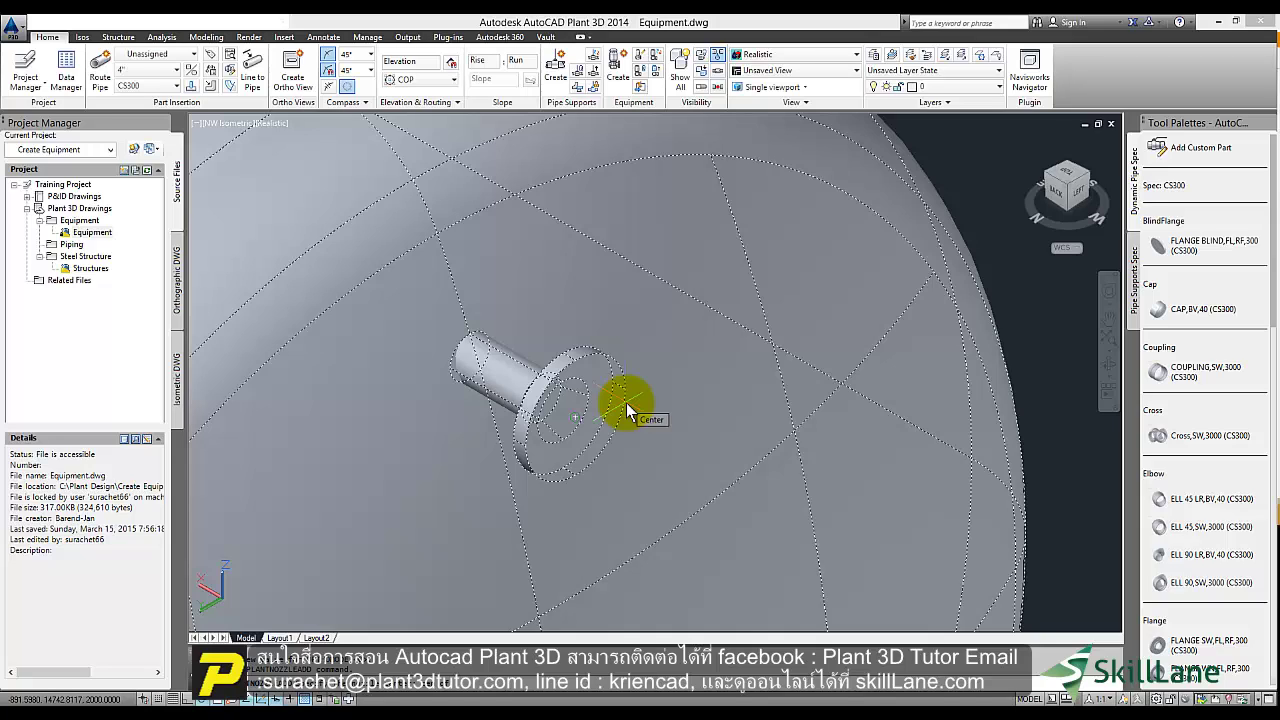
click(627, 410)
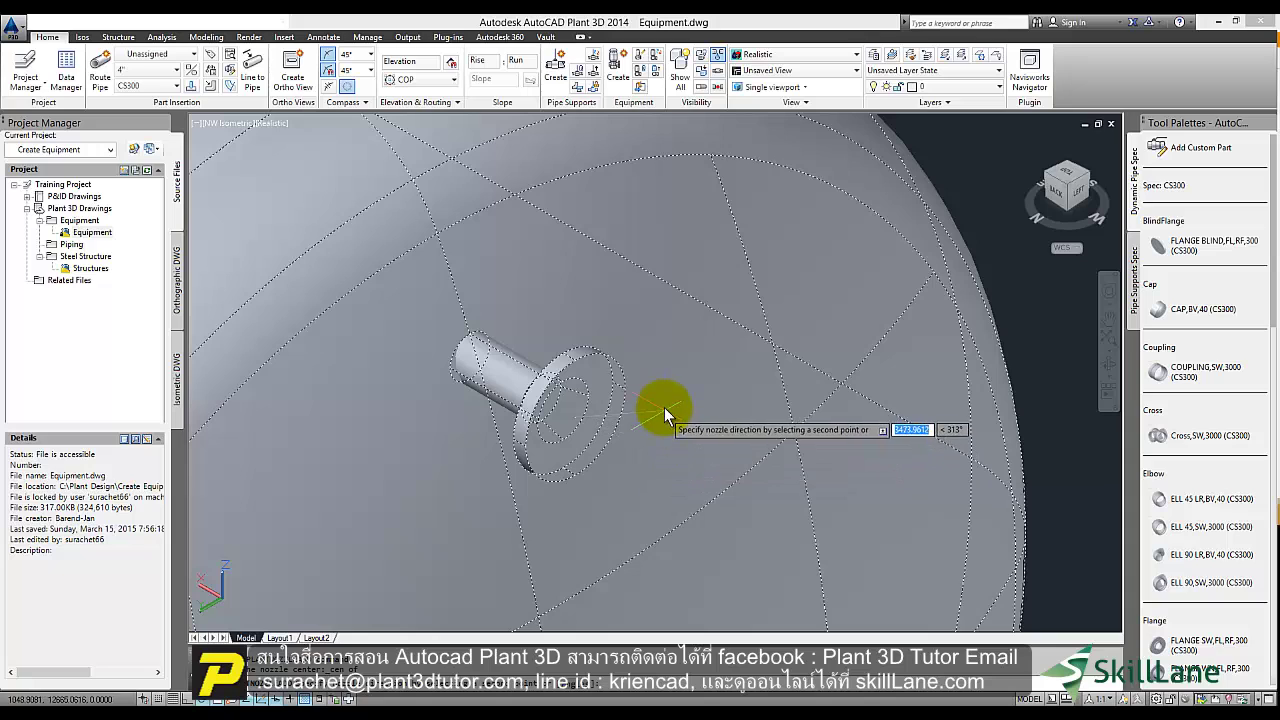
Step: Turn on Ortho and point nozzle N-1 straight out from the end head at 180°
scroll(650, 372, down, 3)
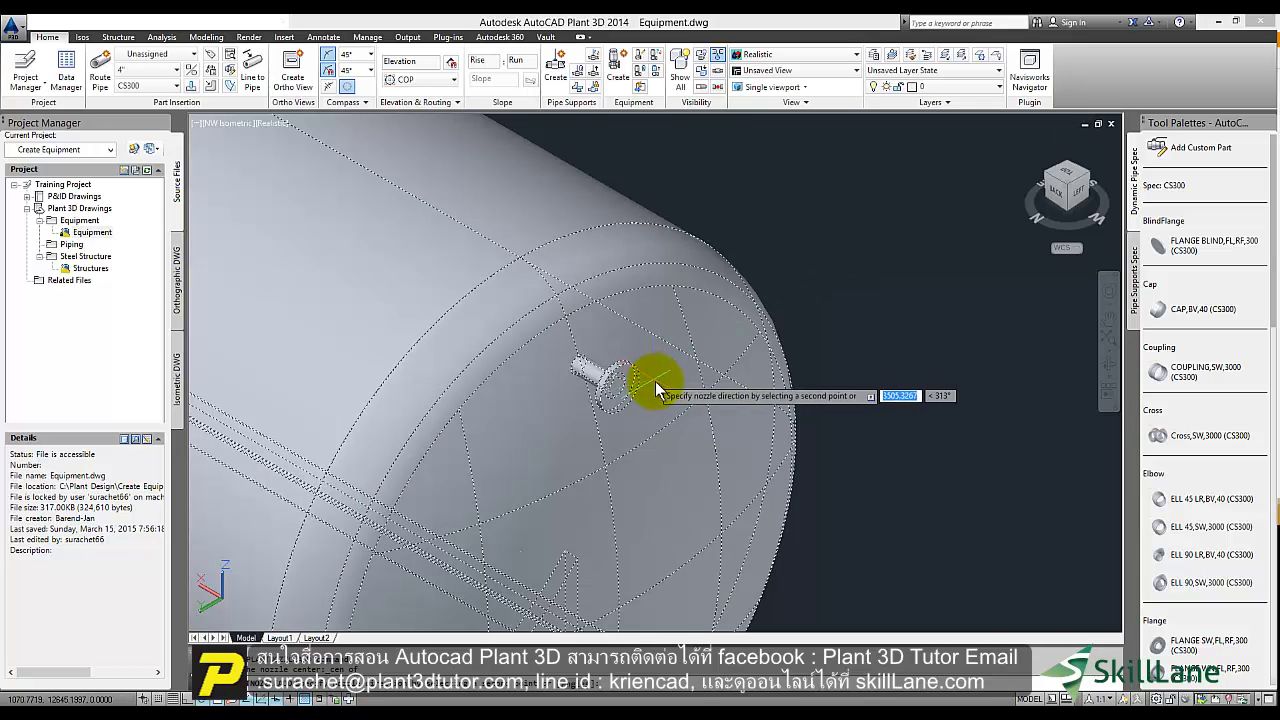
scroll(667, 406, down, 2)
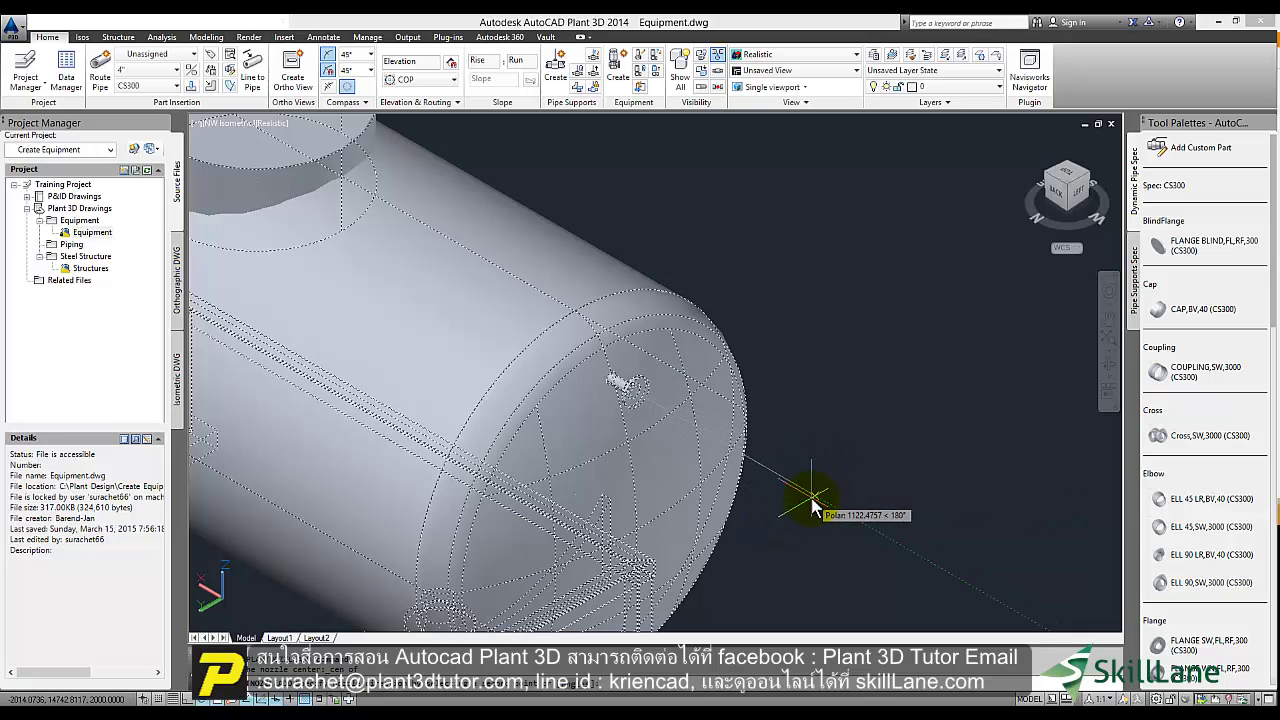
key(F8)
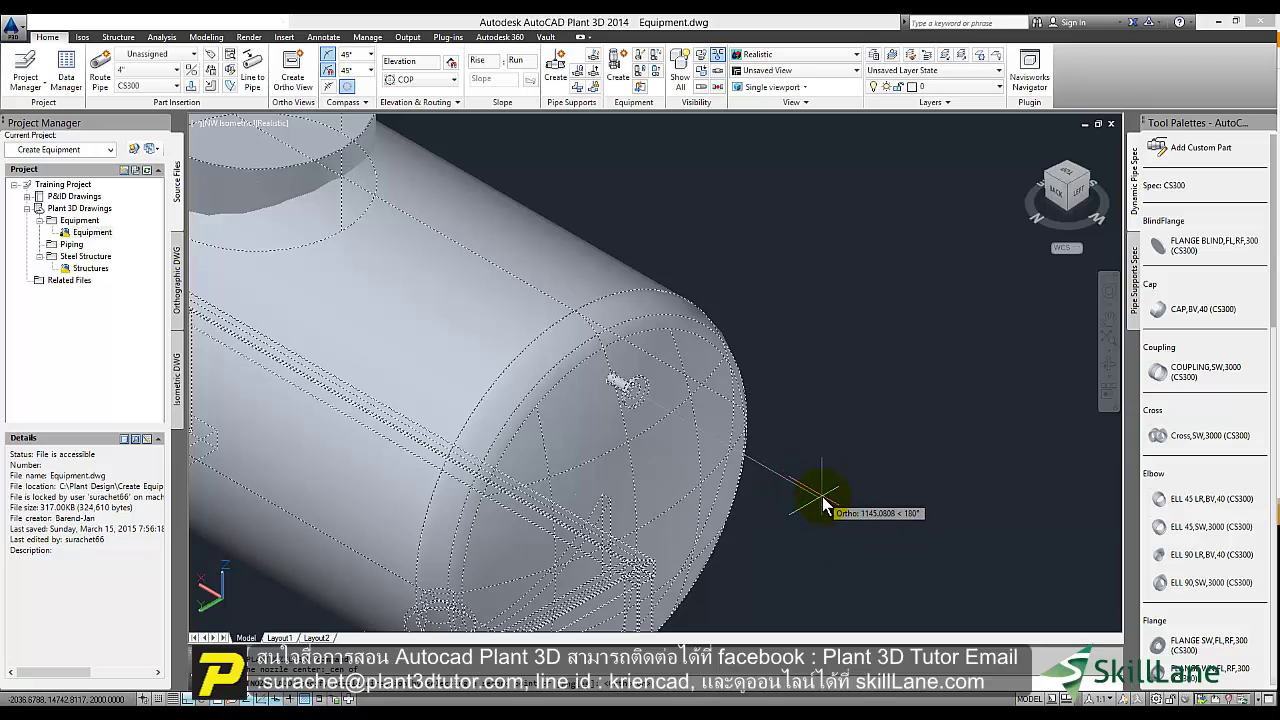
click(822, 503)
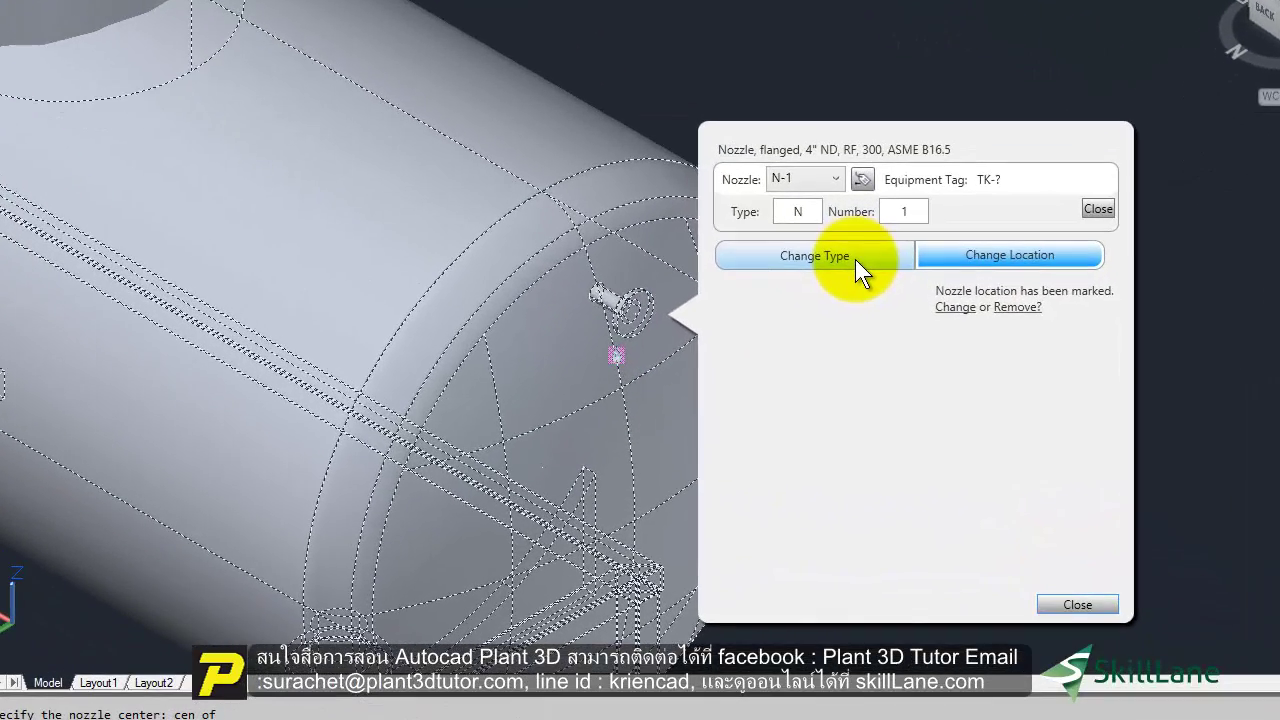
Step: Select the 'Nozzle, flanged, 4" ND, RF, 300, ASME B16.5' type and close the nozzle settings
click(855, 259)
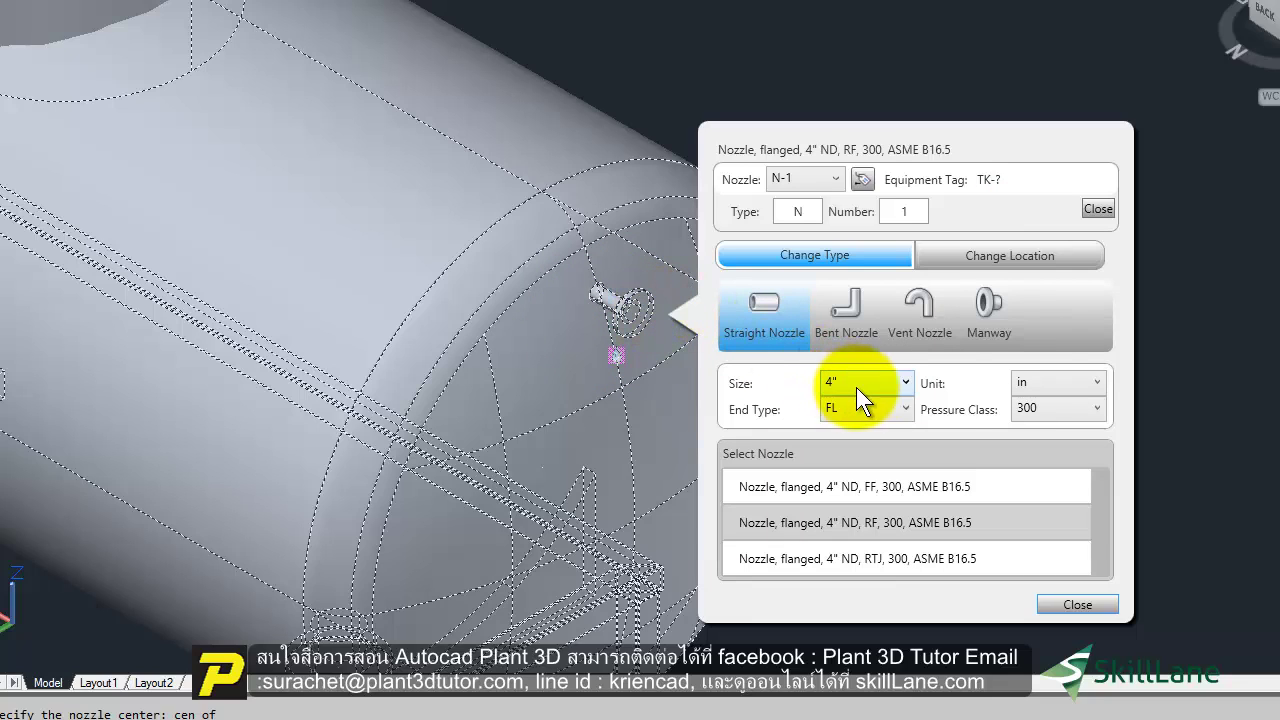
click(875, 527)
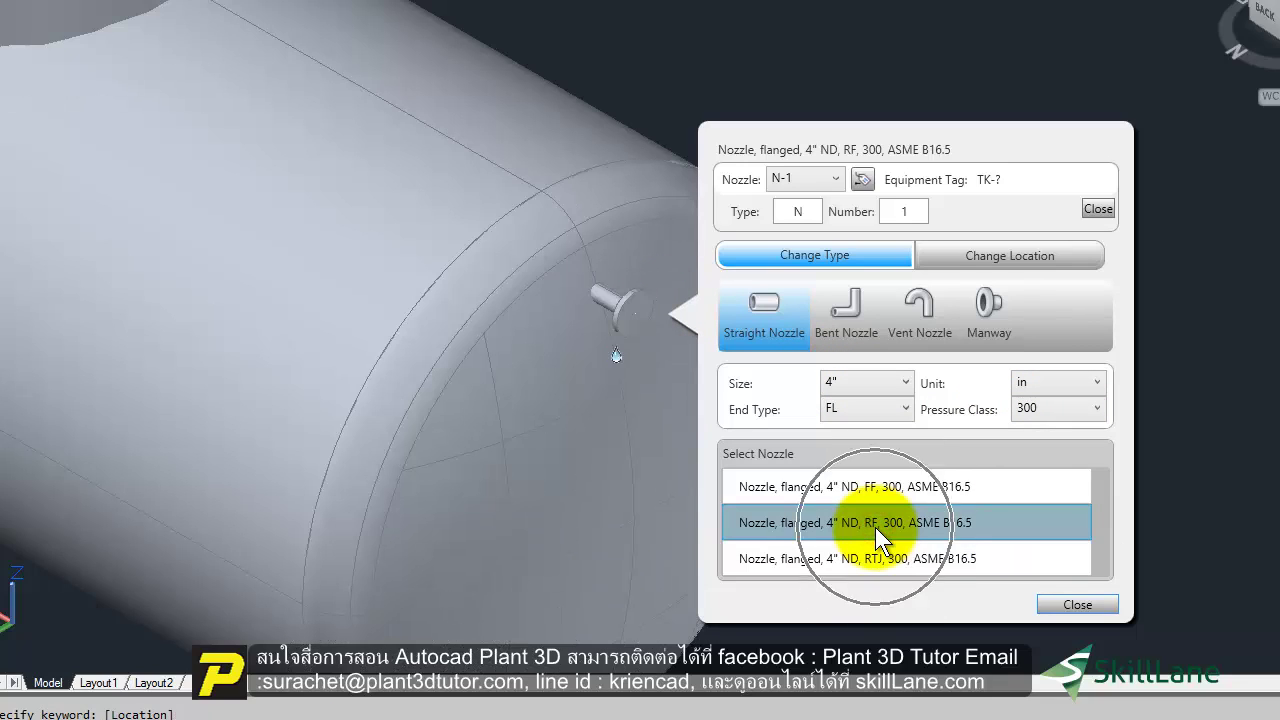
click(1072, 605)
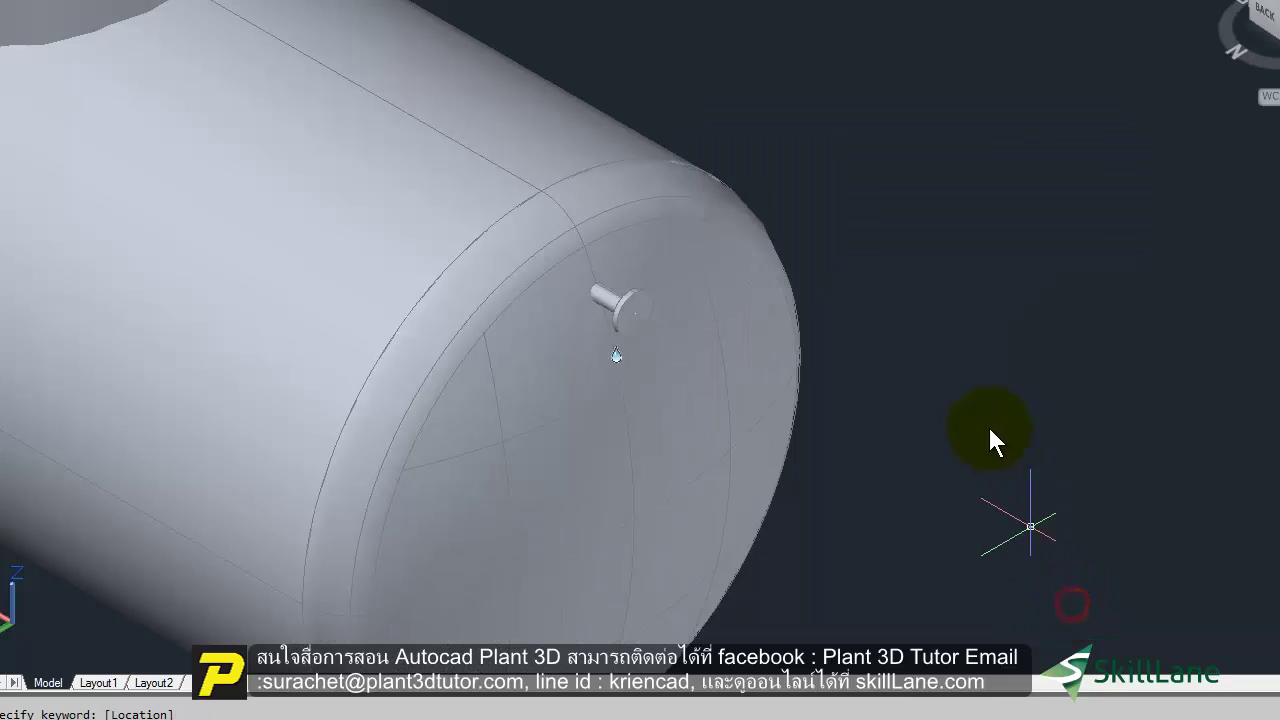
Step: Zoom to the tank end and select the tank to show nozzle N-1's grips
scroll(975, 383, down, 3)
scroll(764, 480, up, 3)
middle_drag(764, 473, 686, 314)
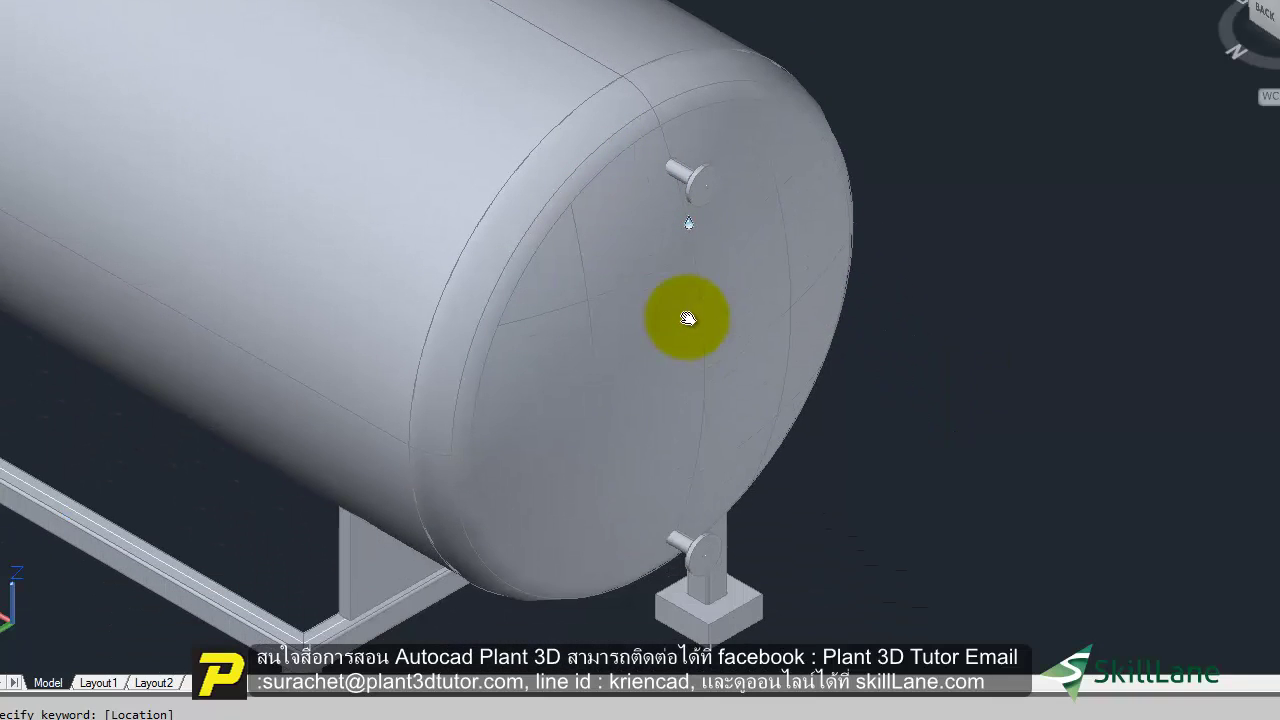
scroll(781, 115, up, 2)
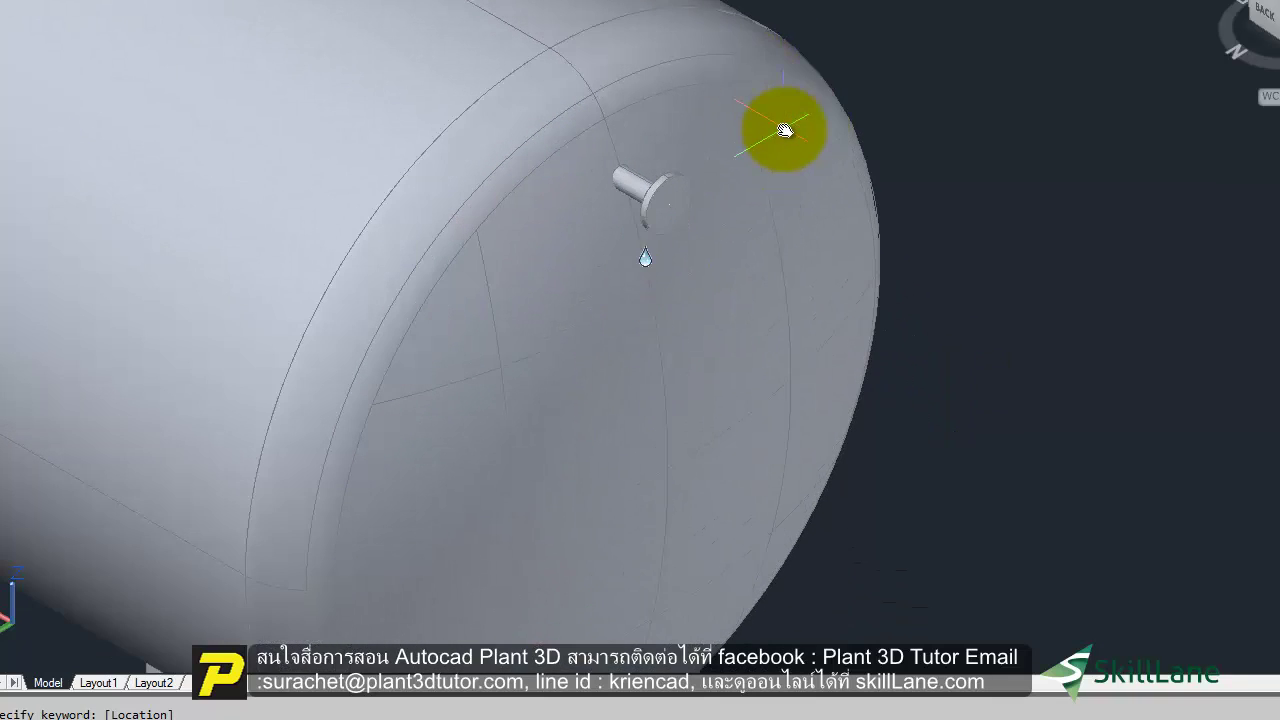
click(785, 138)
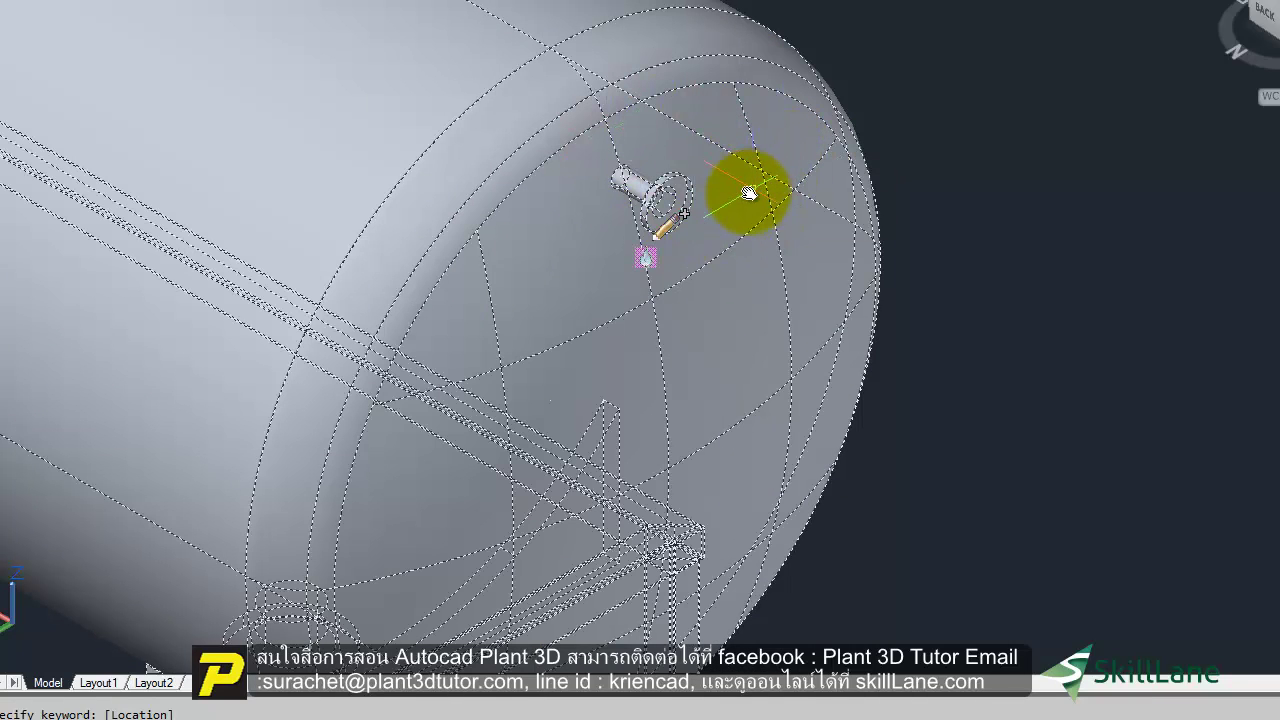
scroll(675, 212, up, 3)
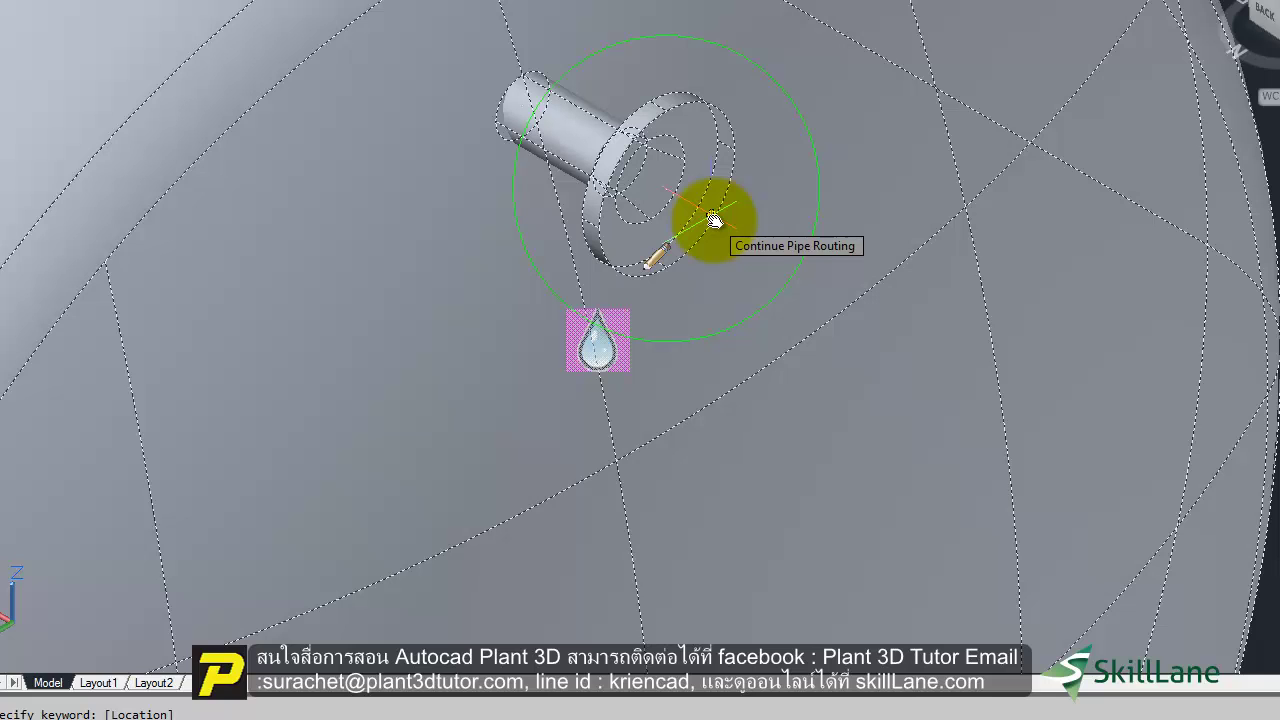
click(714, 220)
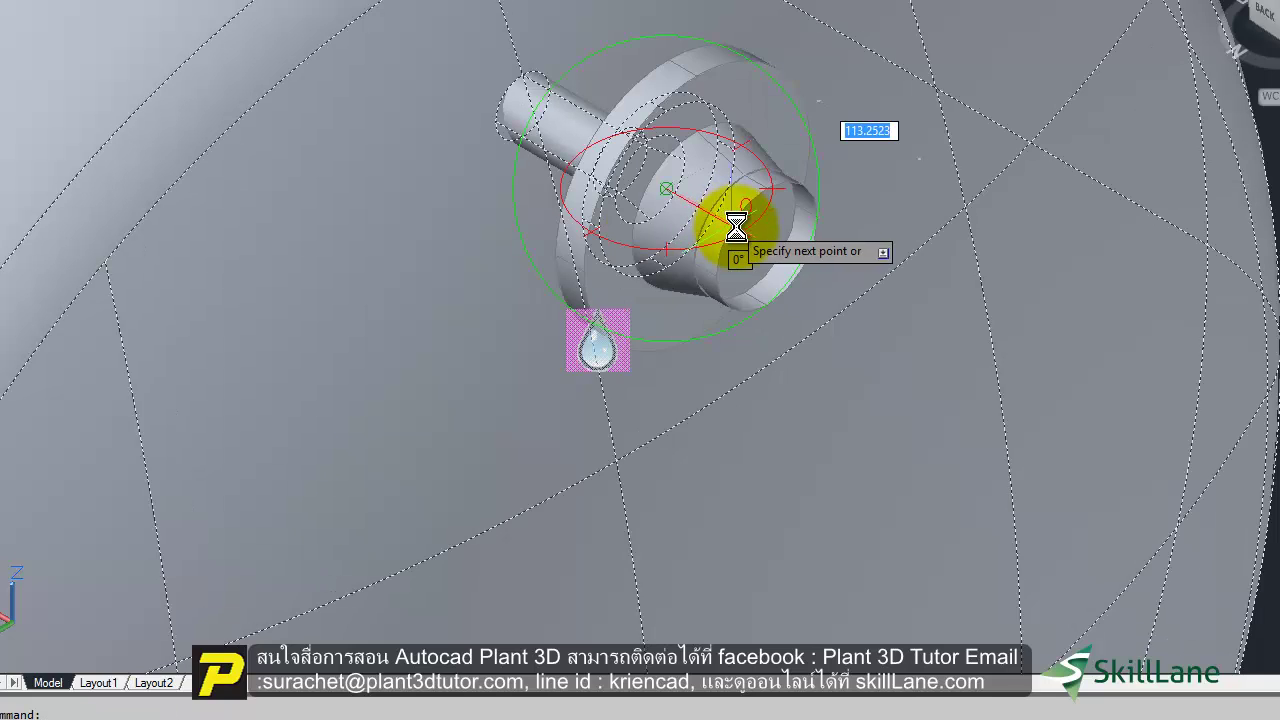
scroll(740, 229, down, 2)
scroll(760, 240, down, 3)
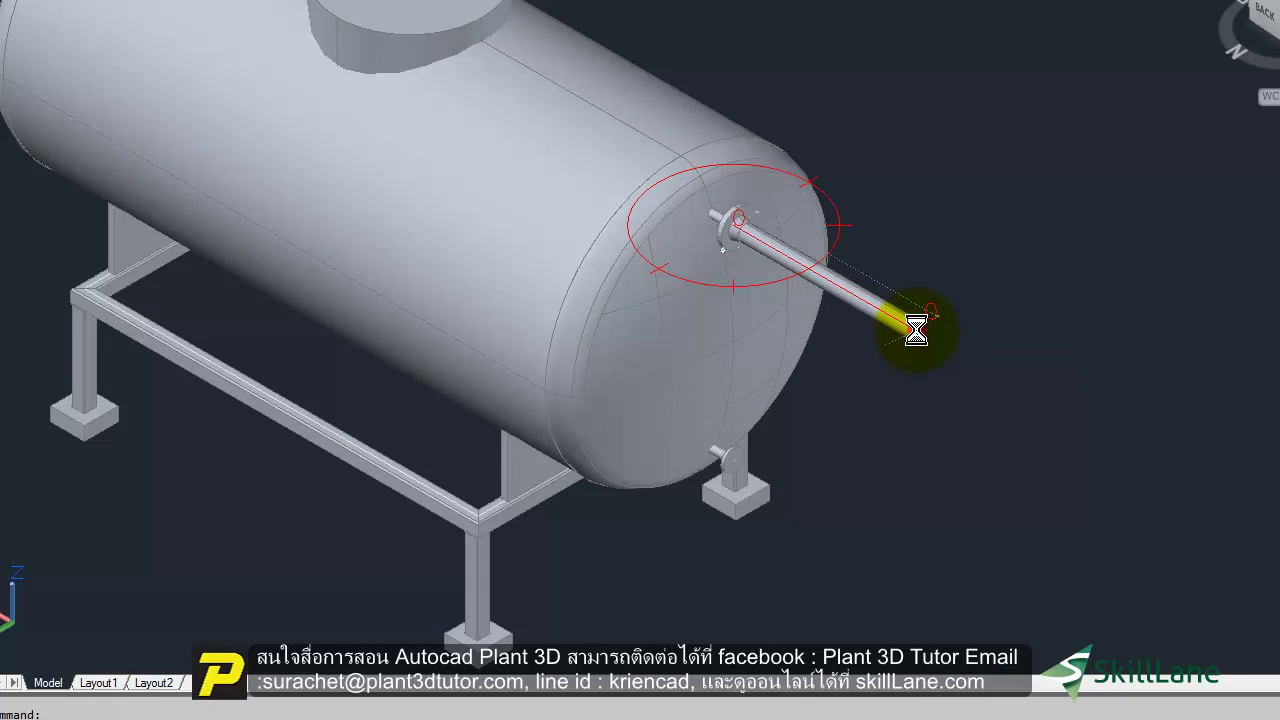
click(916, 329)
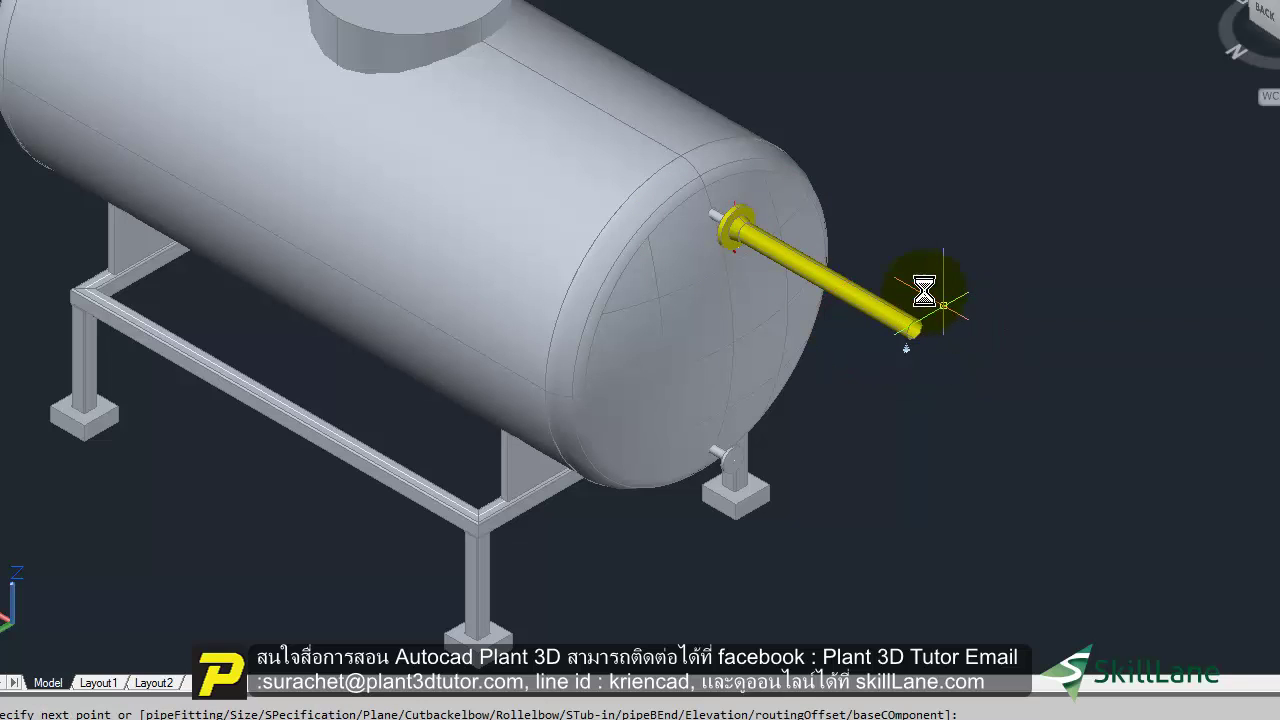
scroll(750, 195, up, 4)
key(Escape)
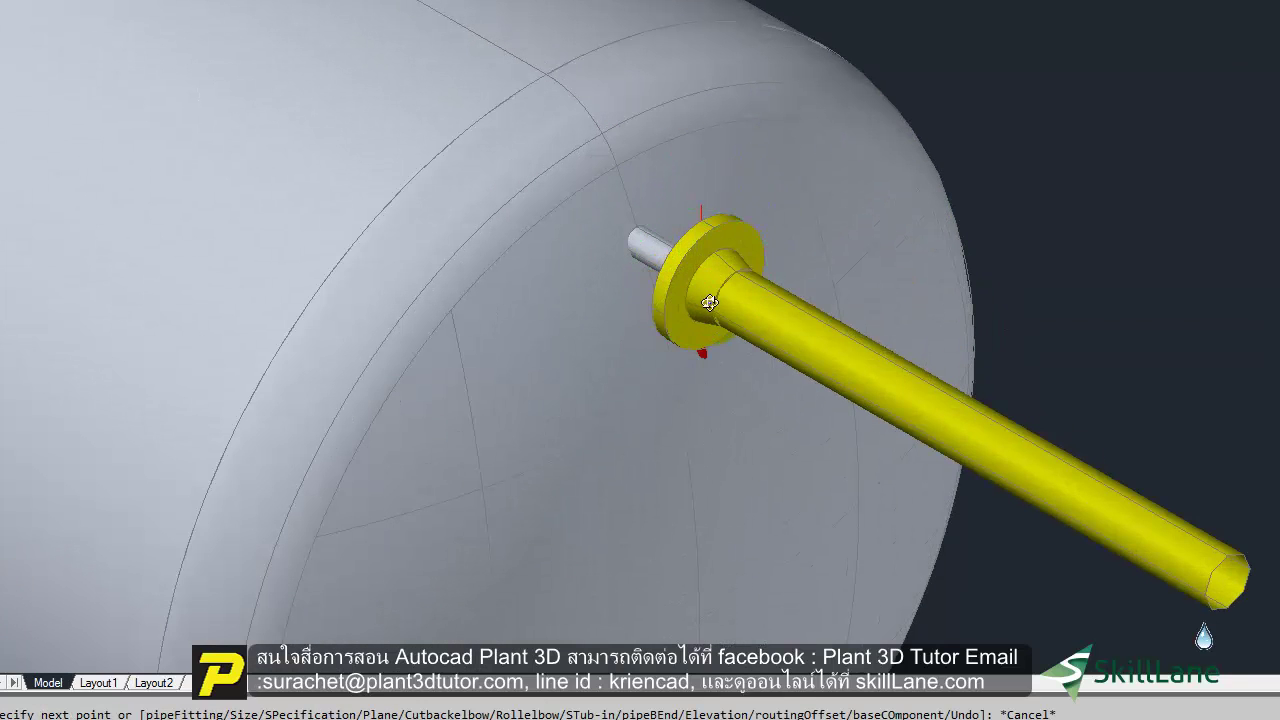
mouse_move(679, 292)
shift+middle_down()
mouse_move(730, 317)
mouse_move(706, 363)
mouse_move(714, 386)
mouse_move(714, 363)
shift+middle_up()
scroll(714, 365, down, 3)
text(E)
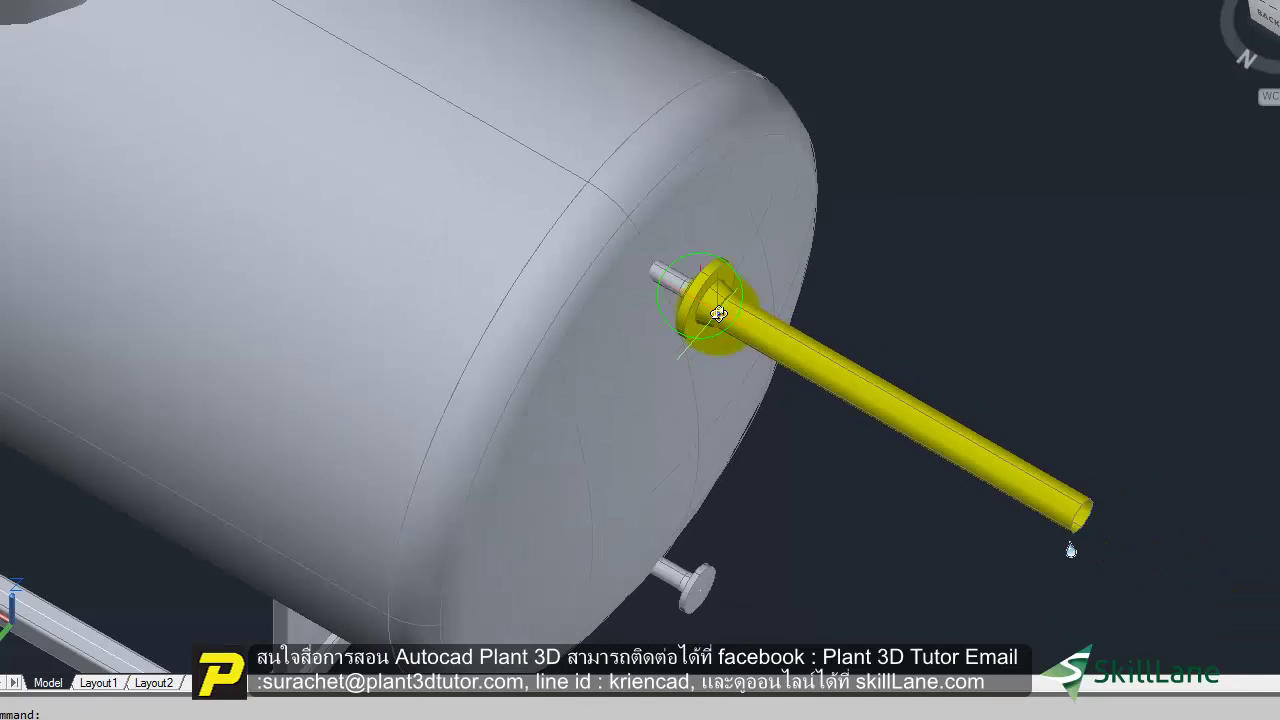
click(848, 380)
key(Delete)
click(709, 299)
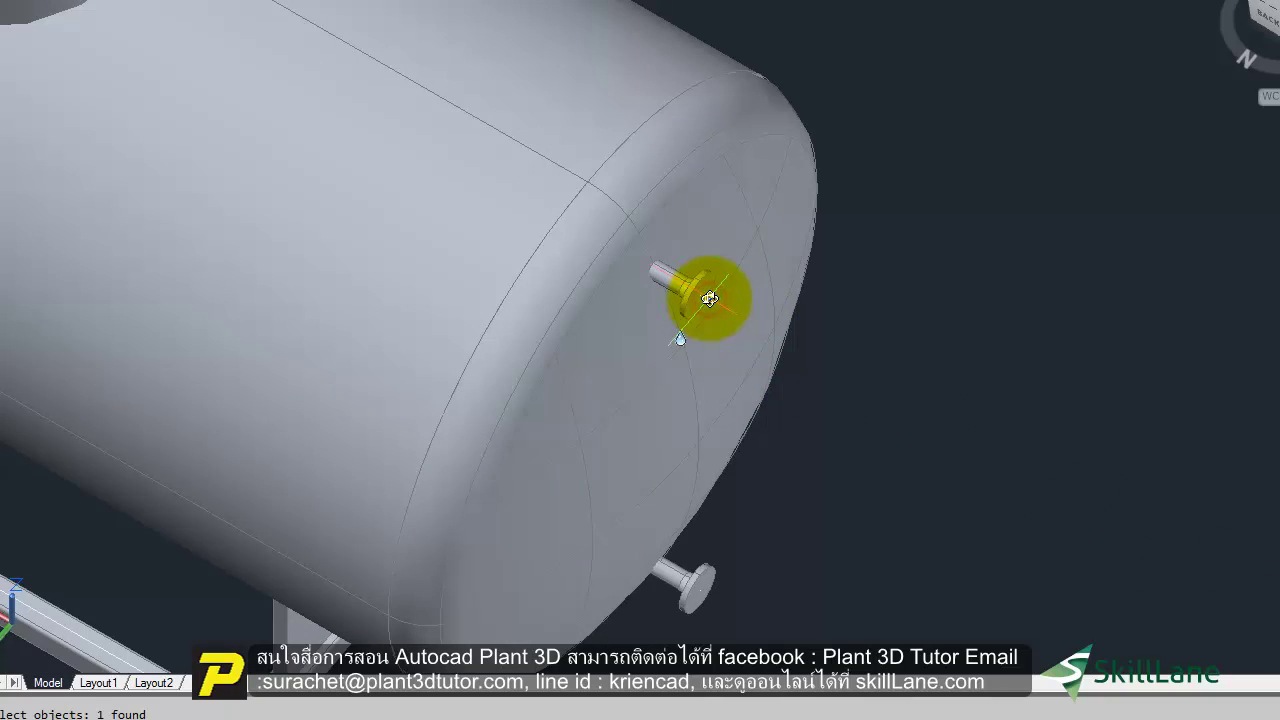
scroll(706, 294, up, 5)
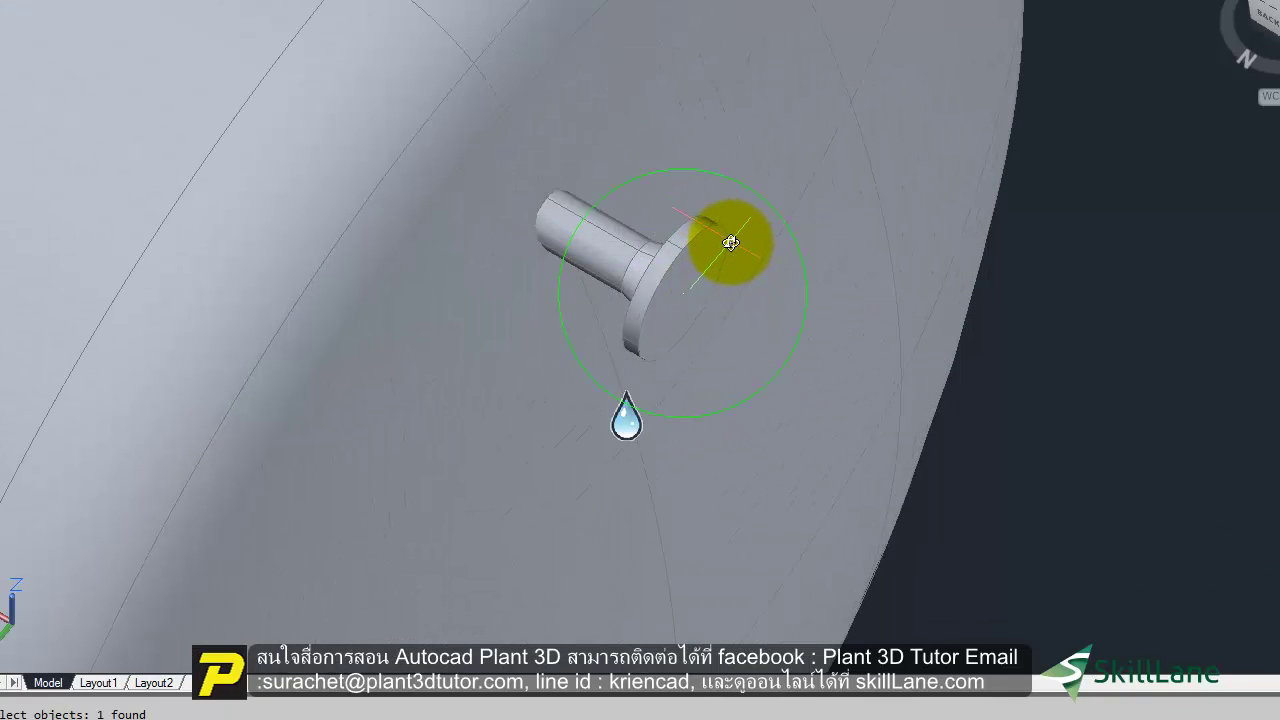
Step: Open nozzle N-1's settings from its grip and change its size from 4" to 2"
click(730, 243)
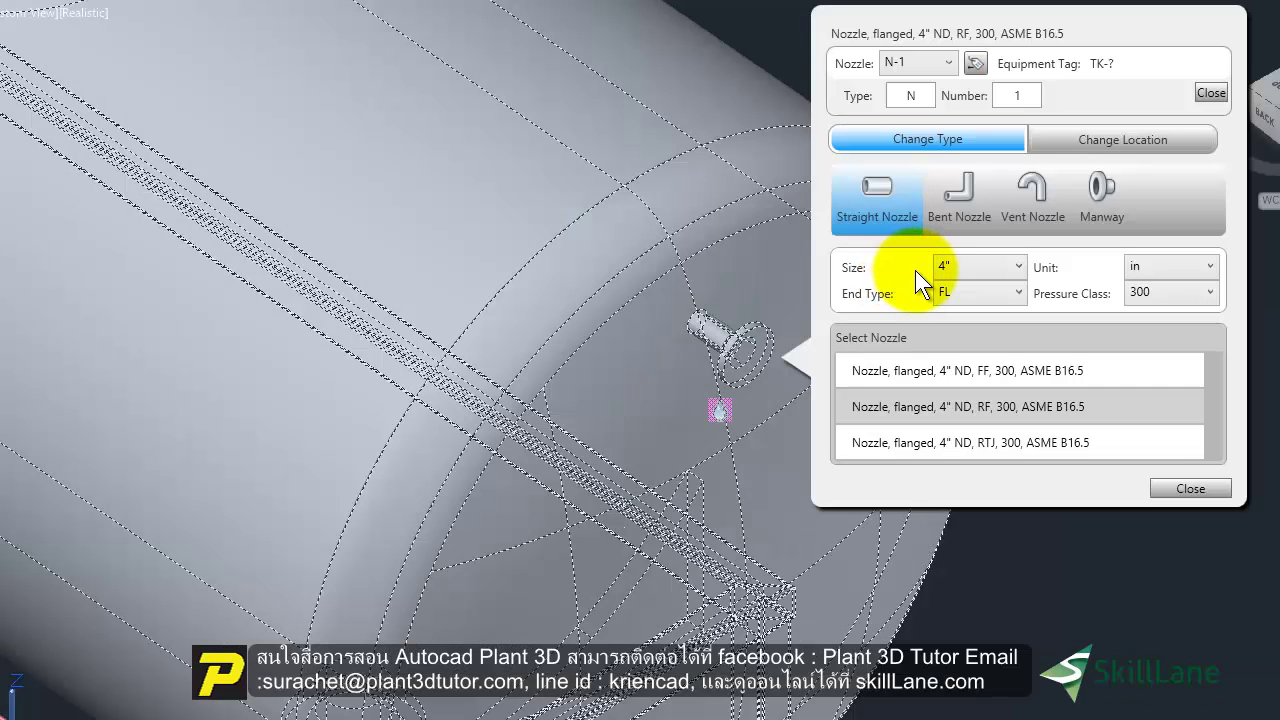
click(958, 268)
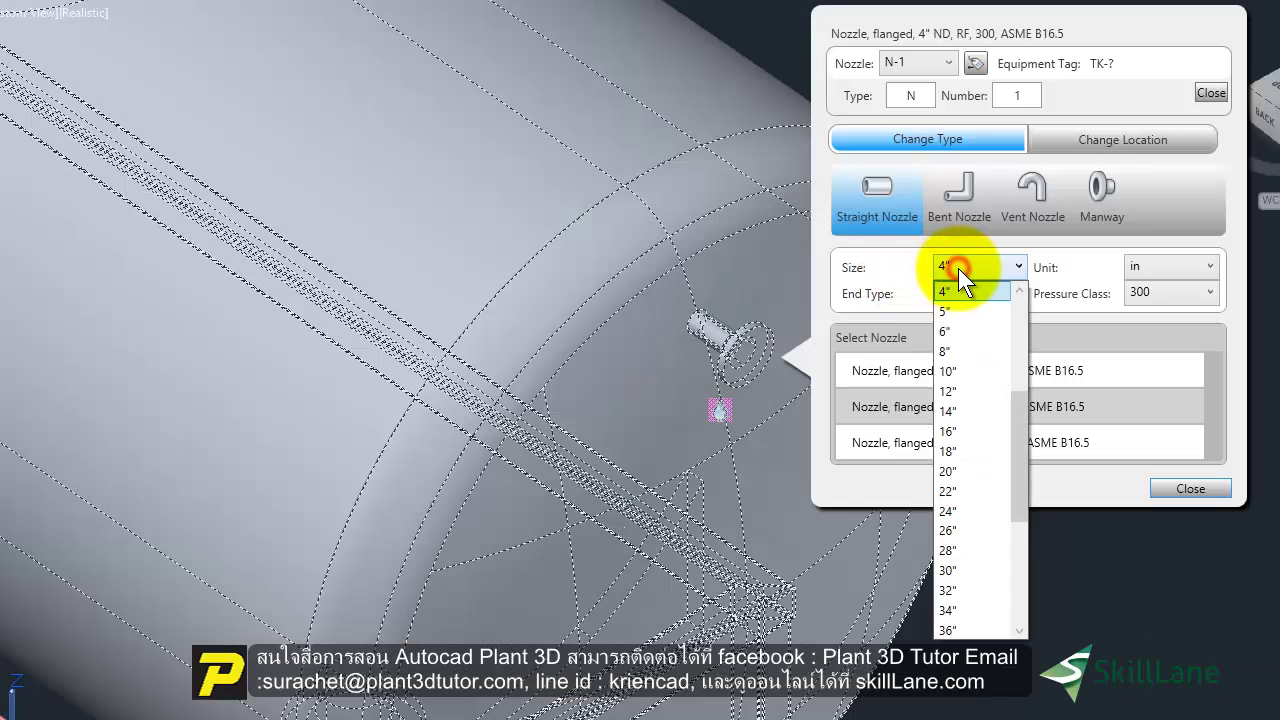
scroll(975, 349, up, 1)
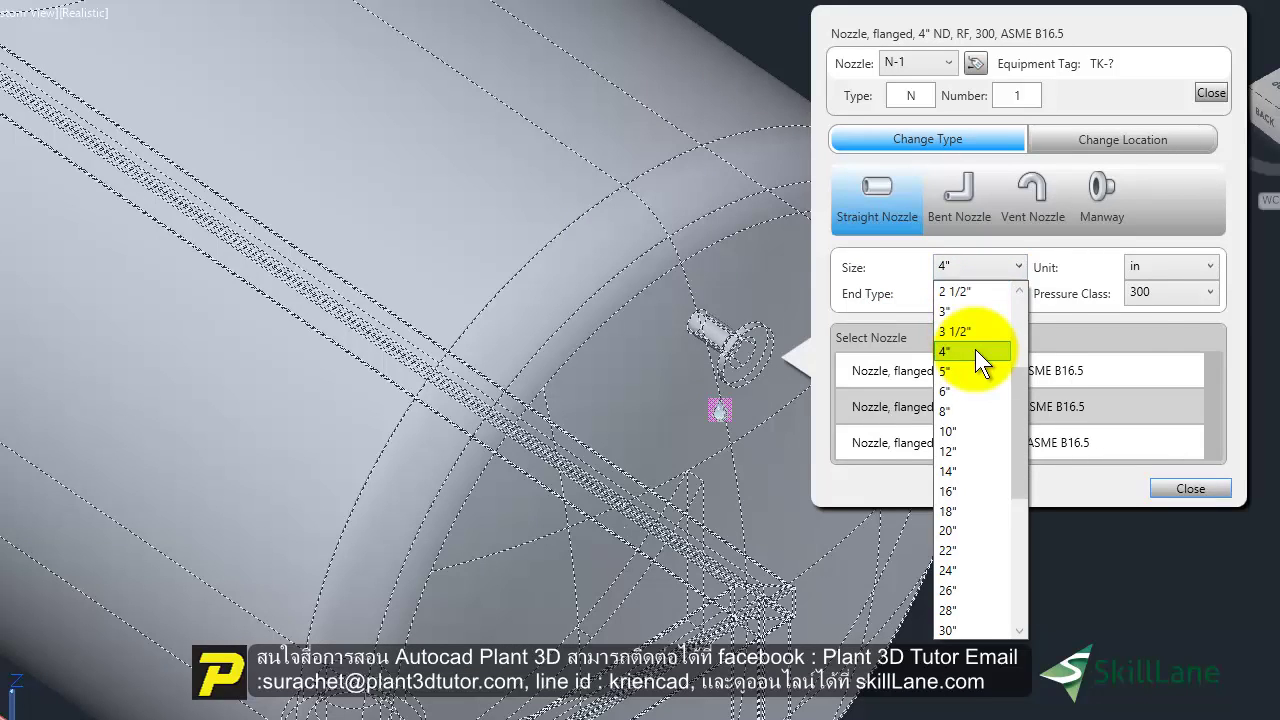
scroll(979, 339, up, 1)
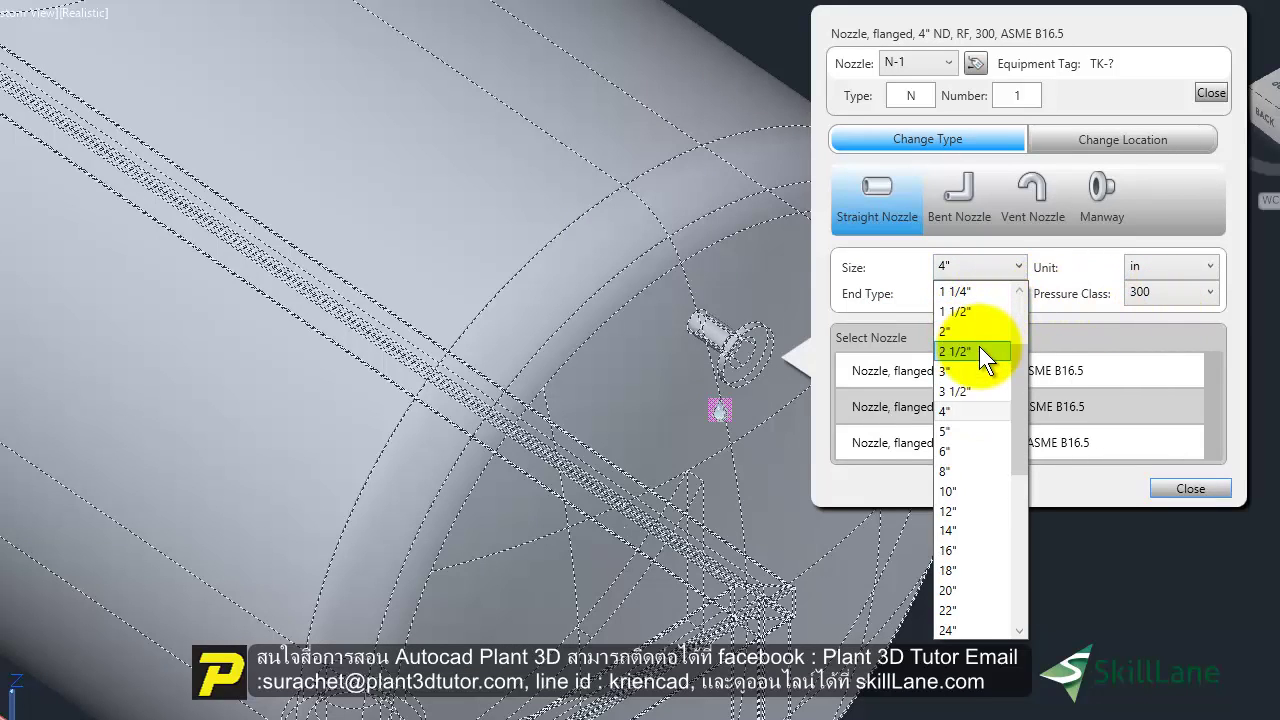
click(967, 333)
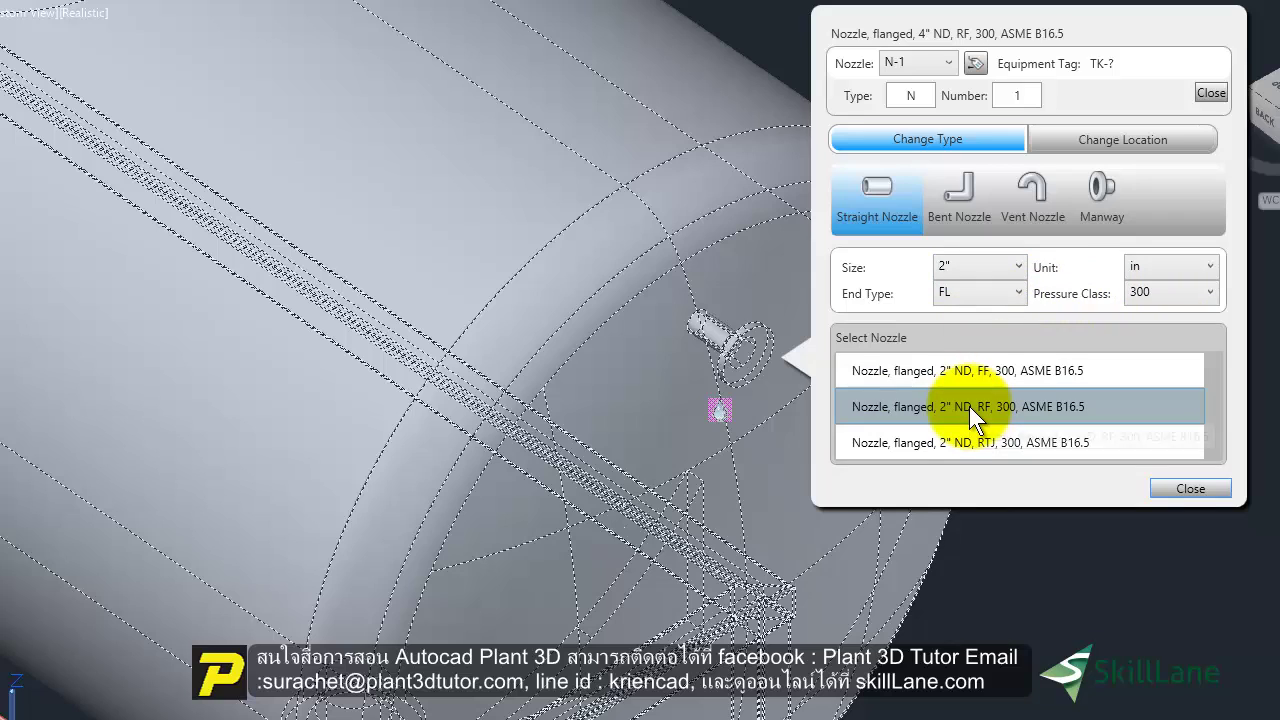